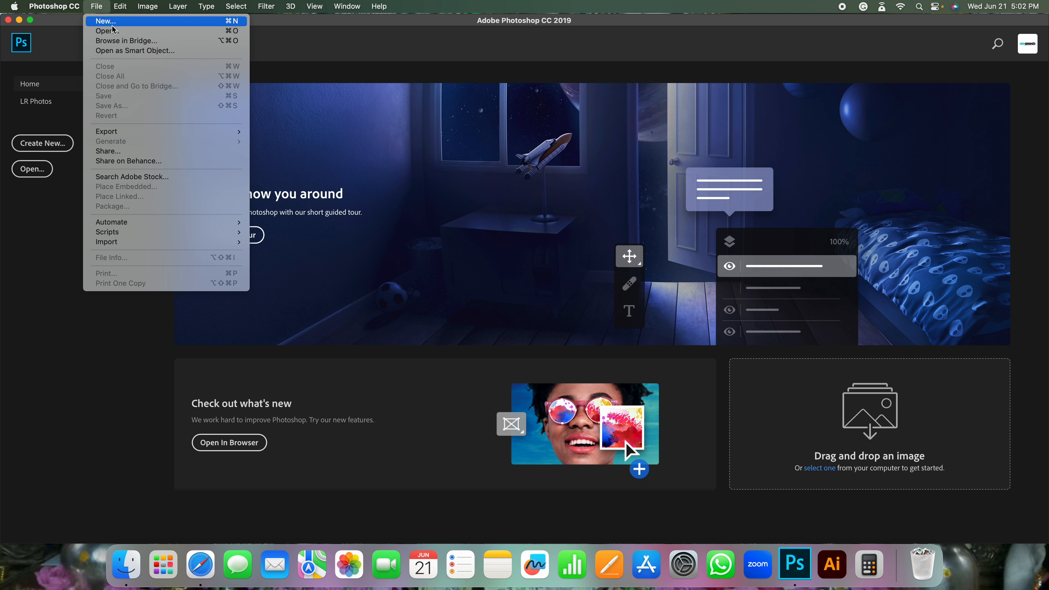
- Start a new document at 4000 by 4000 pixels, following the file size listed in the Gmail project brief
click(107, 23)
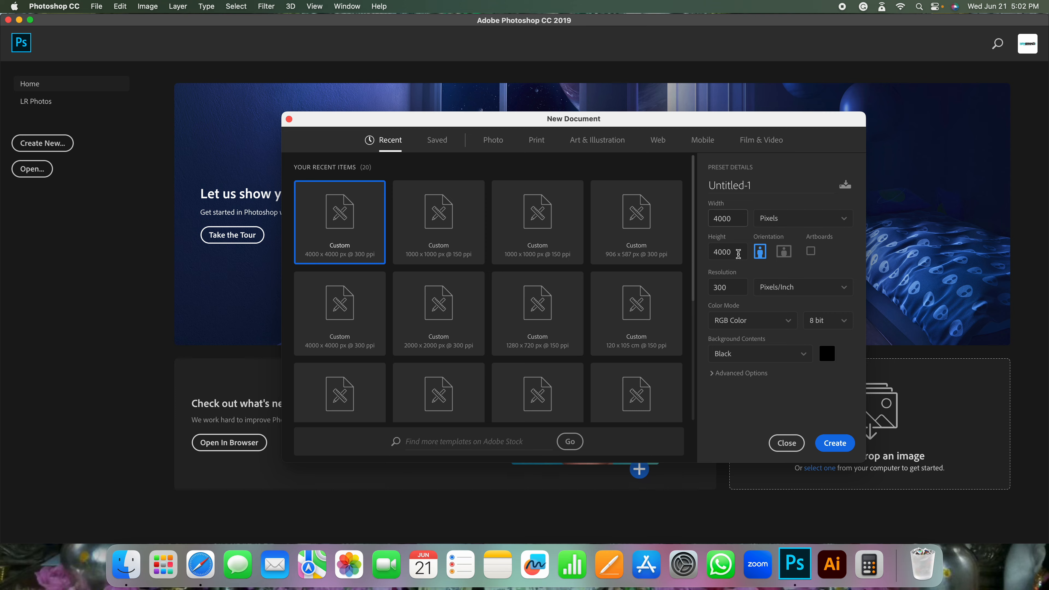
key(ctrl+Right)
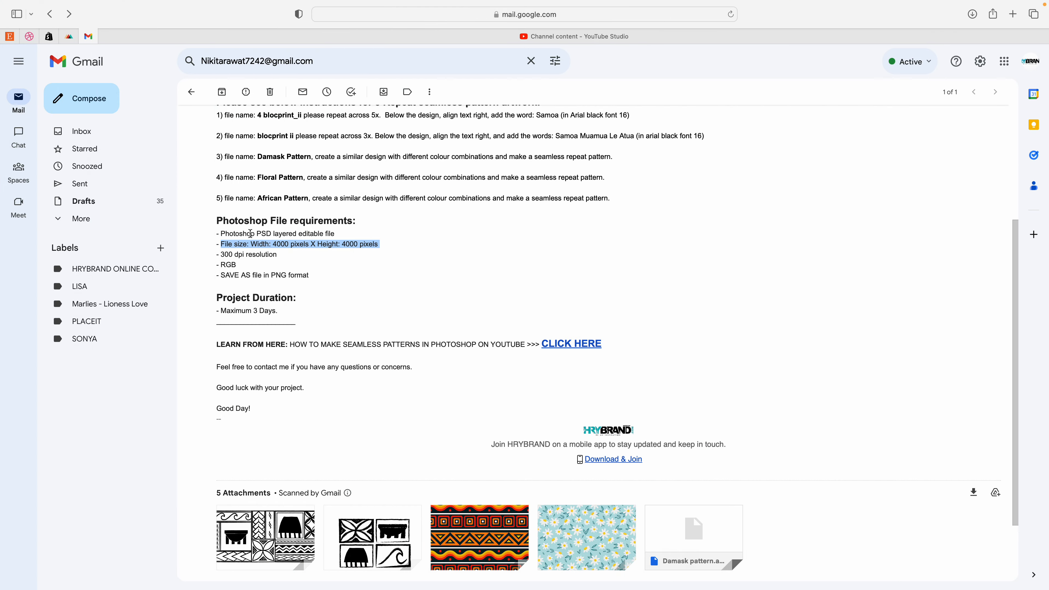
click(274, 233)
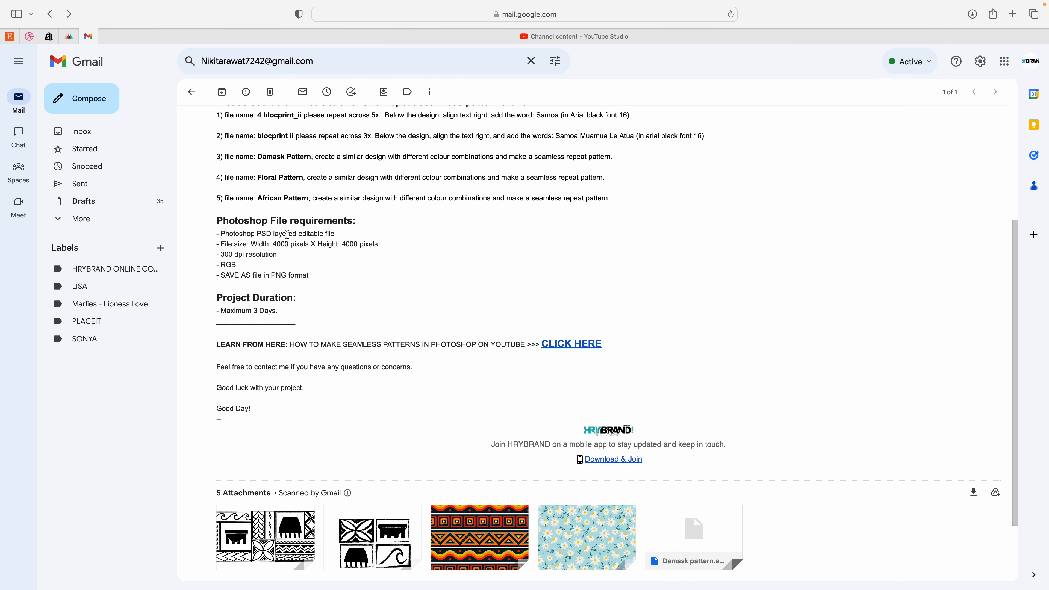
drag(223, 244, 421, 243)
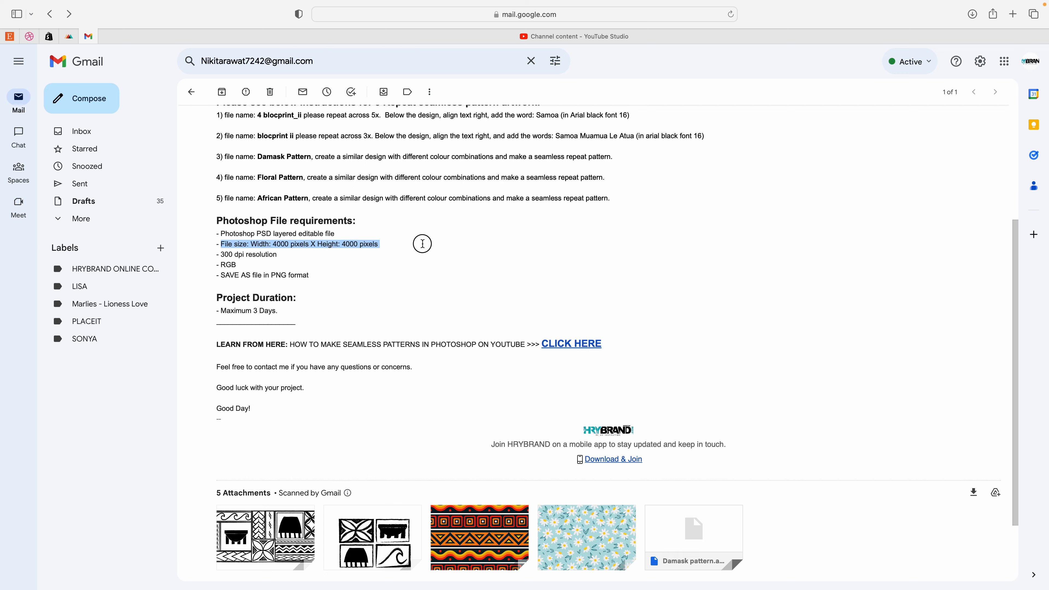
key(ctrl+Left)
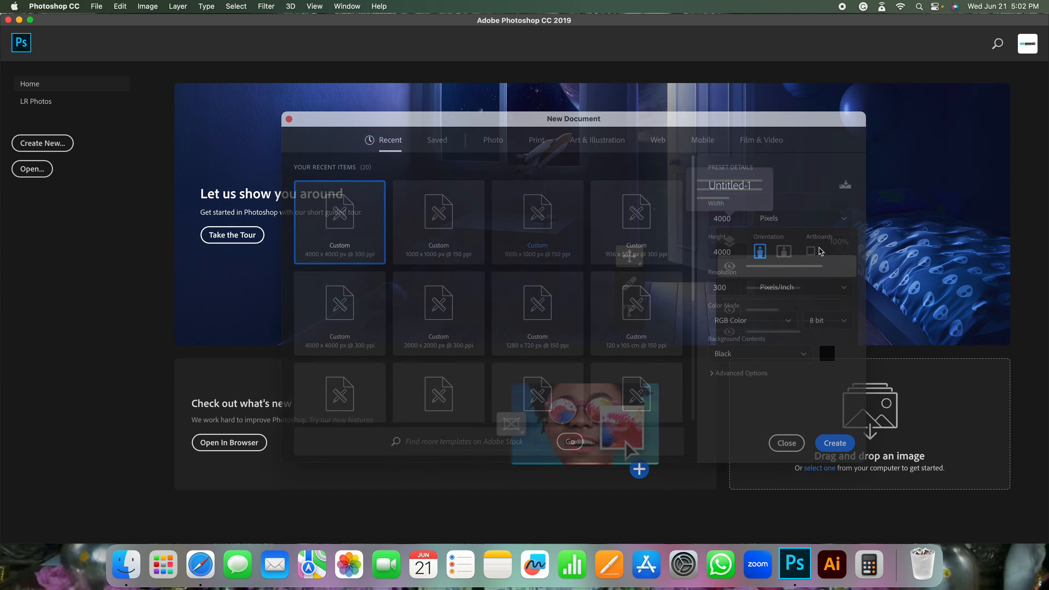
double_click(733, 219)
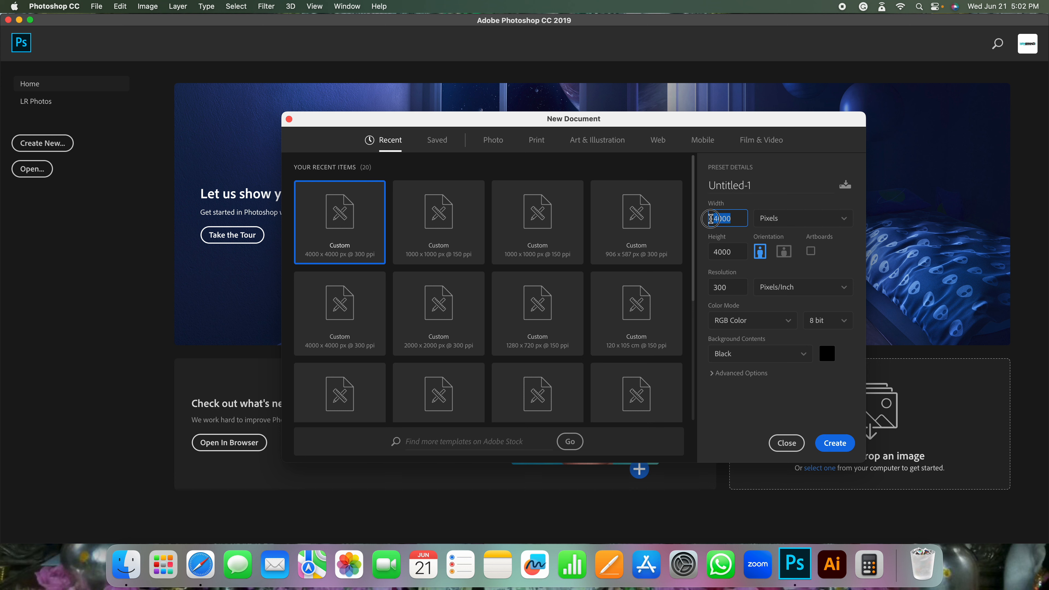
double_click(733, 259)
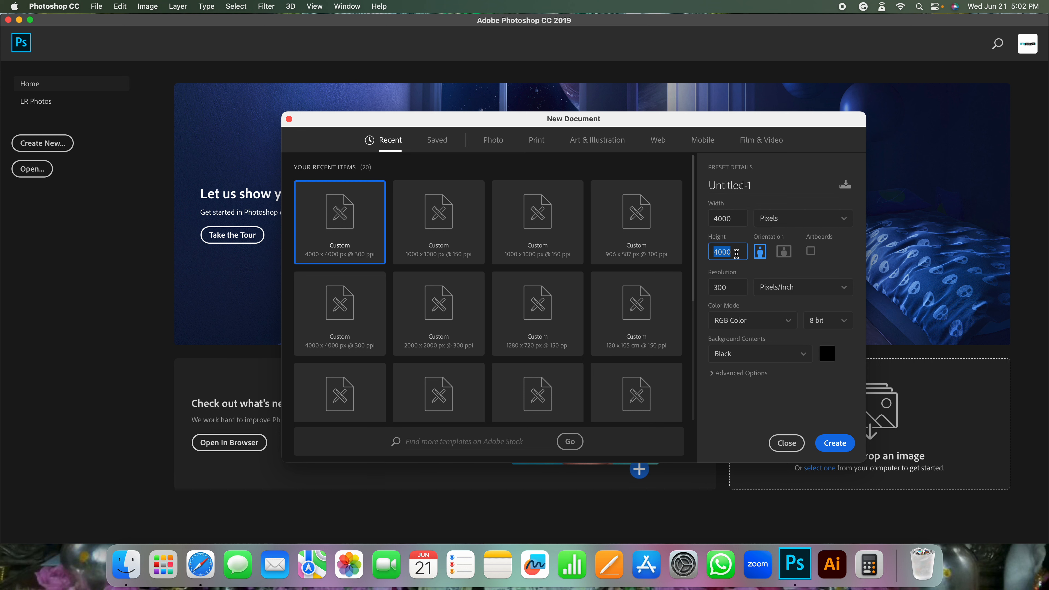
click(779, 225)
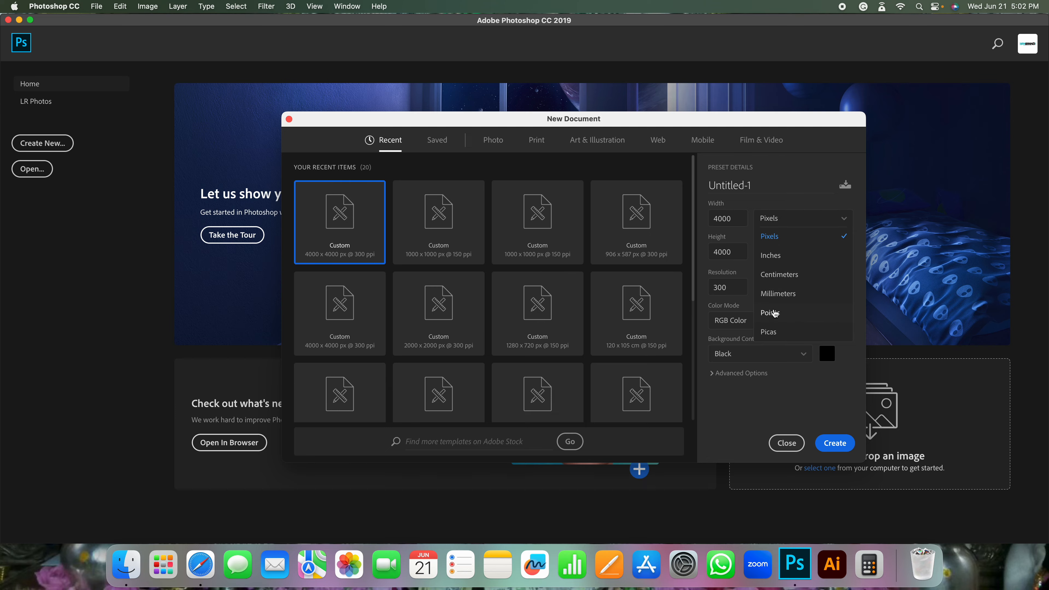
click(770, 237)
- Check the resolution requirement in the emailed brief and use 300 pixels/inch for the new document
key(ctrl+Right)
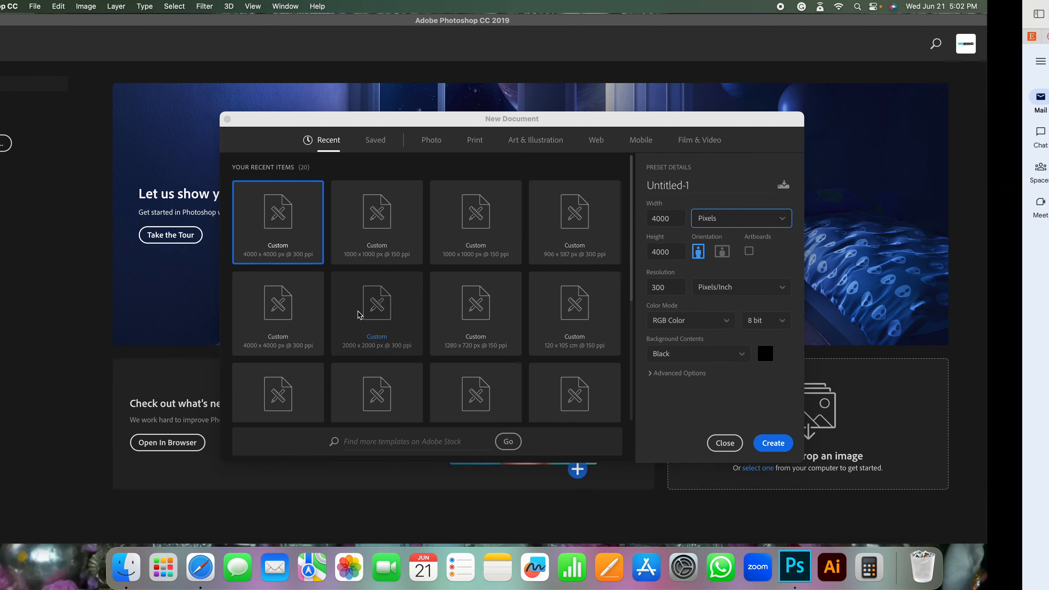
key(ctrl+Left)
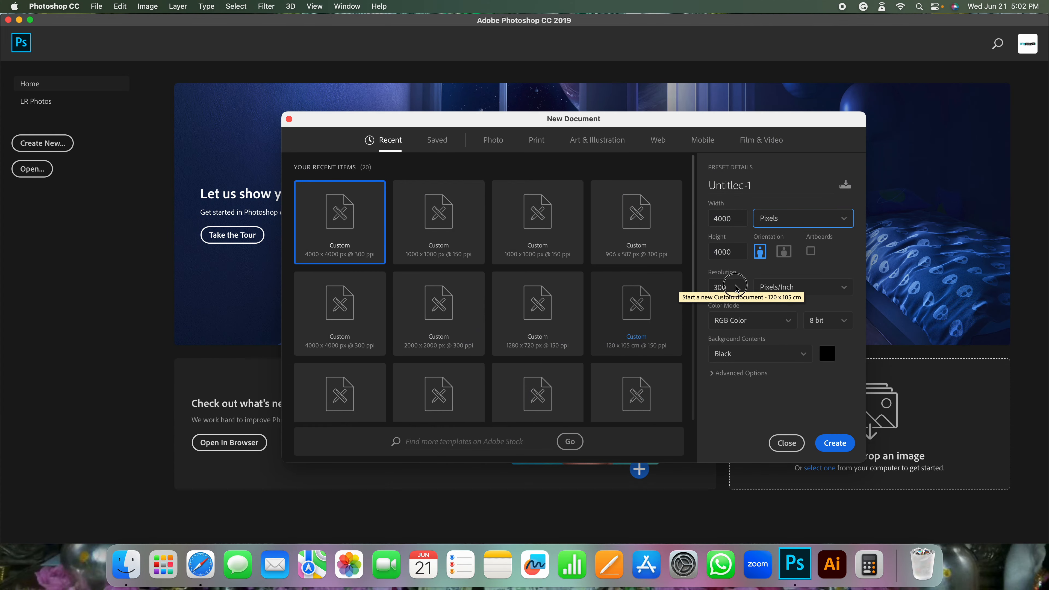
click(714, 290)
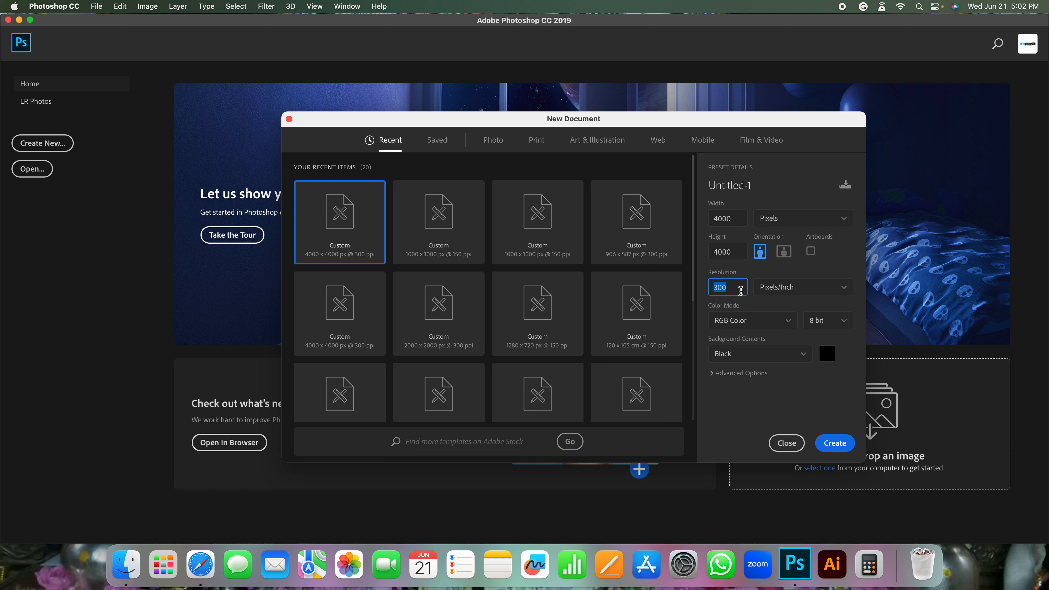
key(ctrl+Right)
click(230, 258)
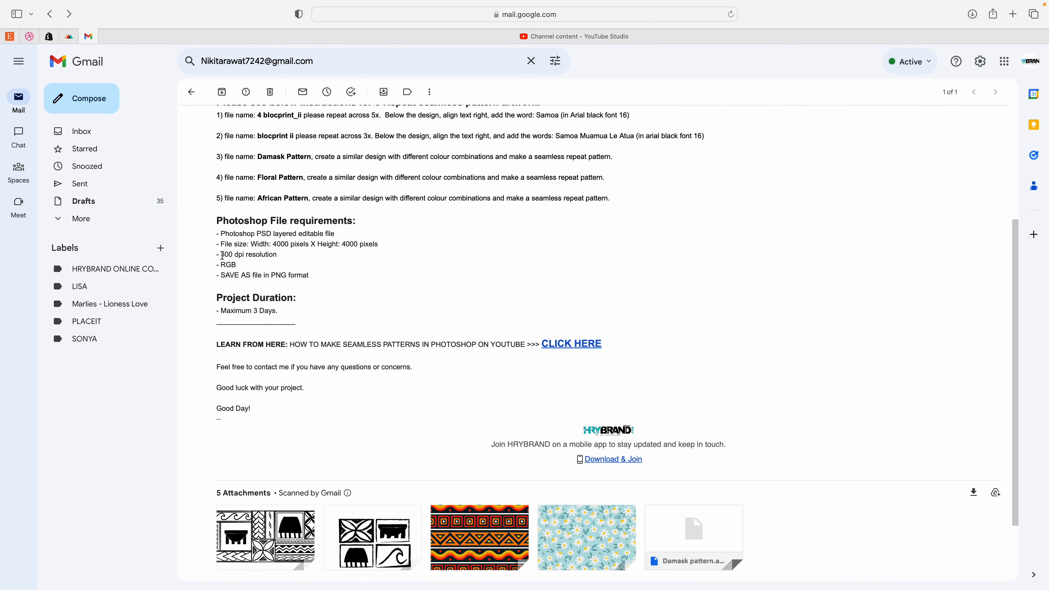
drag(222, 255, 289, 257)
key(ctrl+Left)
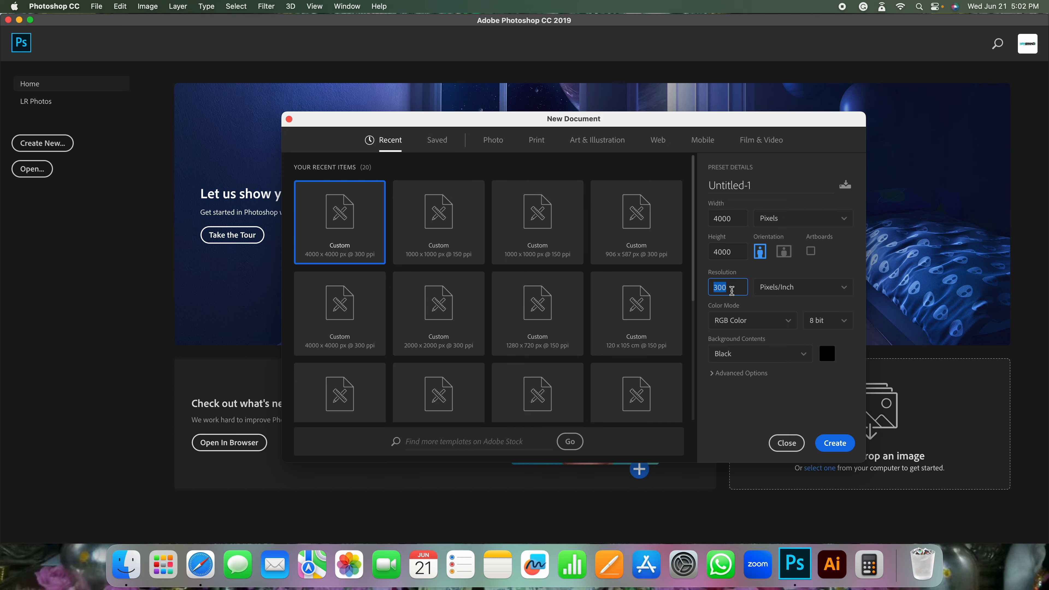
- Check the color requirement in the emailed brief, choose RGB Color mode, and create the document with a black background
key(ctrl+Right)
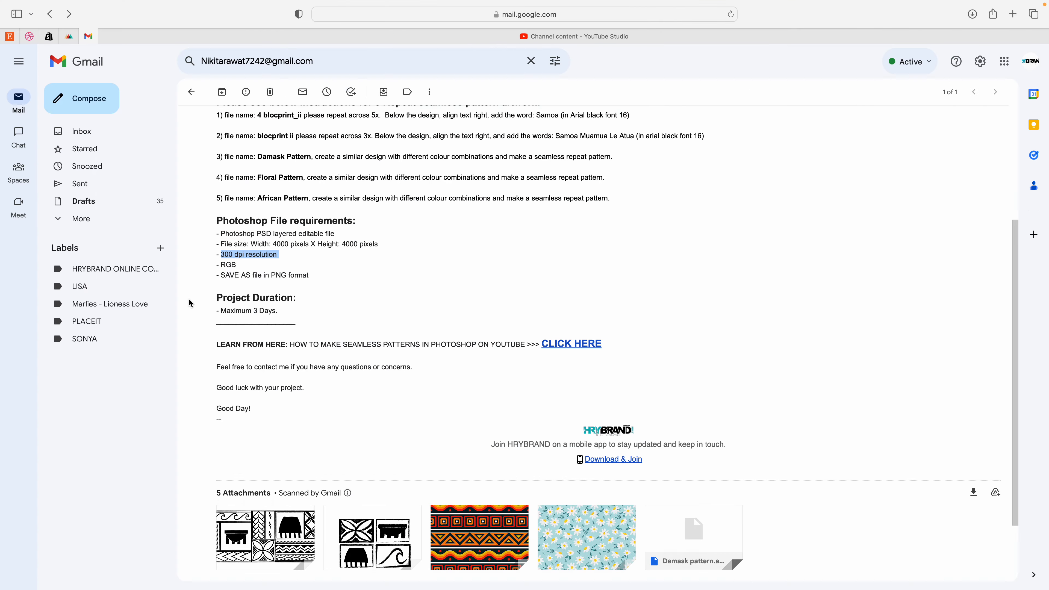
drag(222, 263, 256, 265)
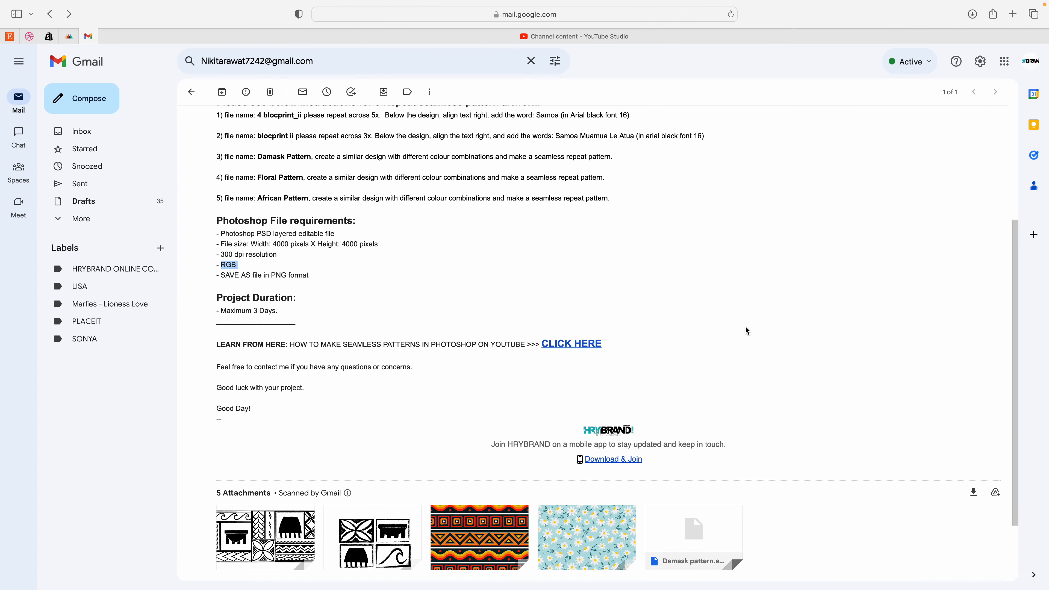
key(ctrl+Left)
click(752, 322)
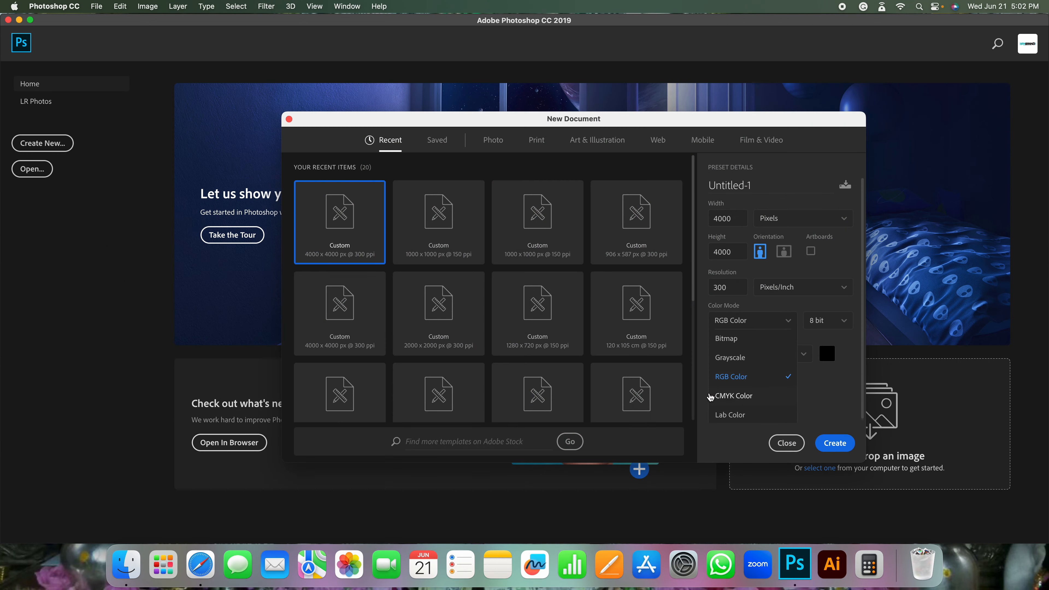
click(742, 376)
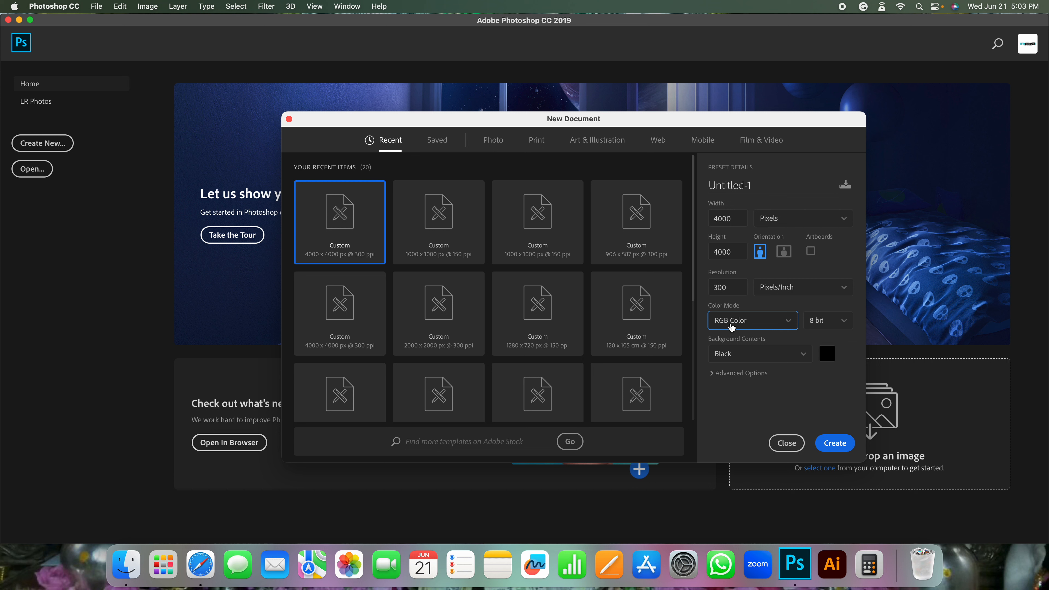
click(834, 445)
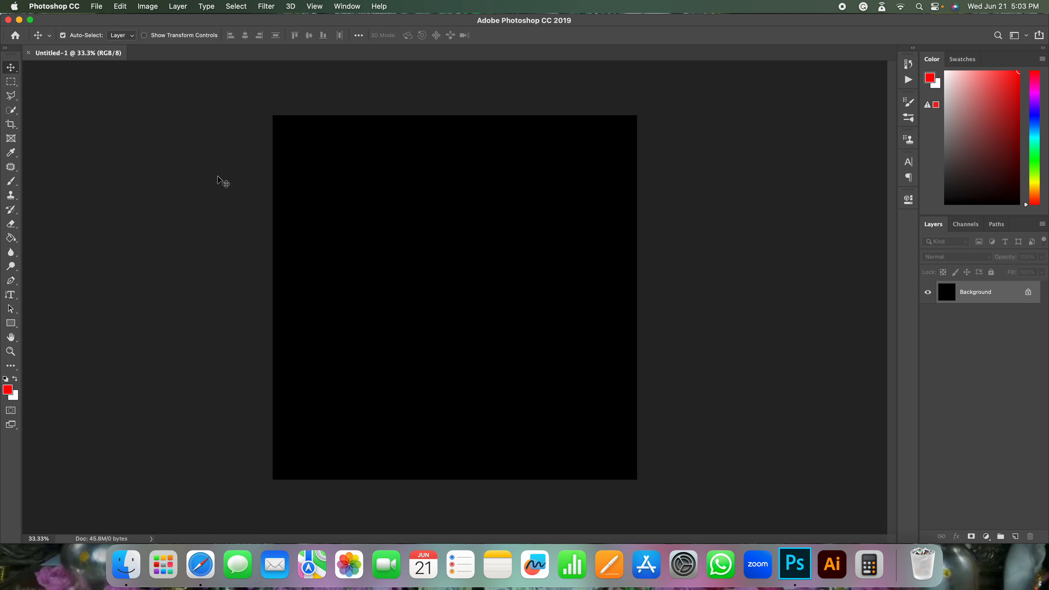
- Duplicate the black Background layer and check the copy's extent with Free Transform, leaving its size unchanged
click(135, 153)
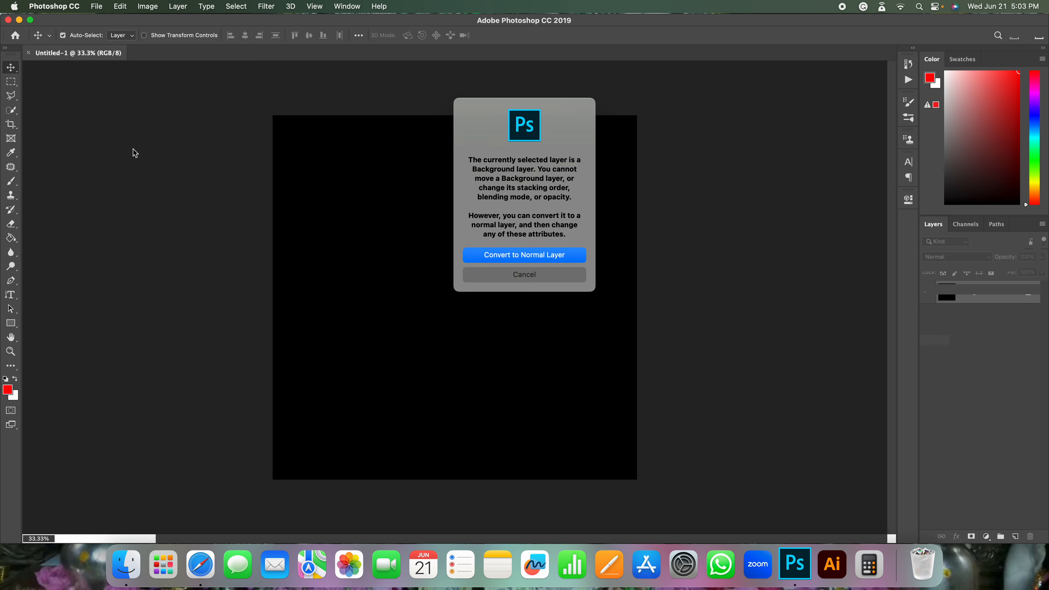
click(526, 275)
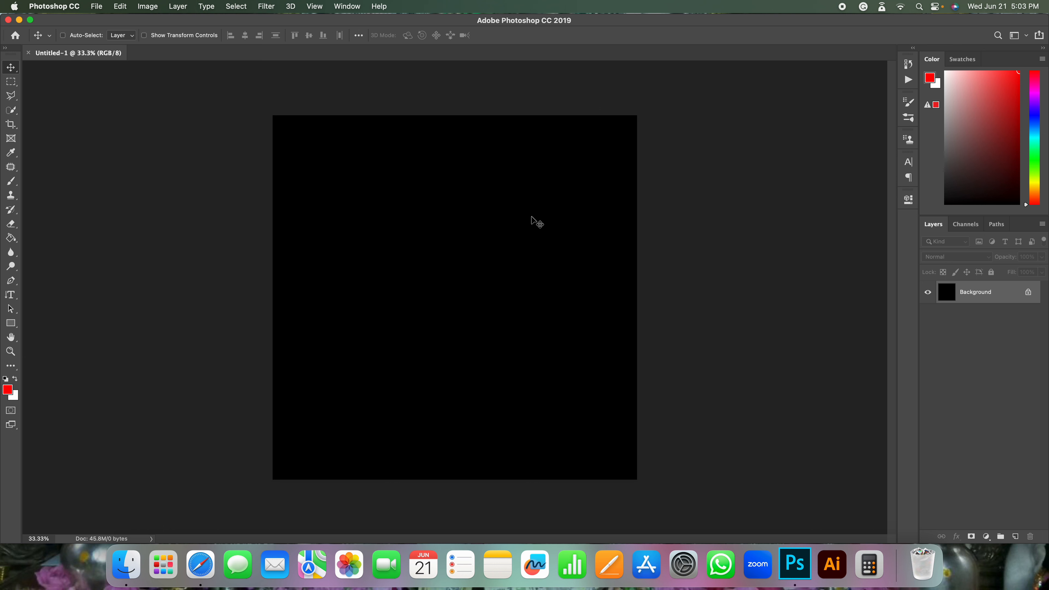
key(super+j)
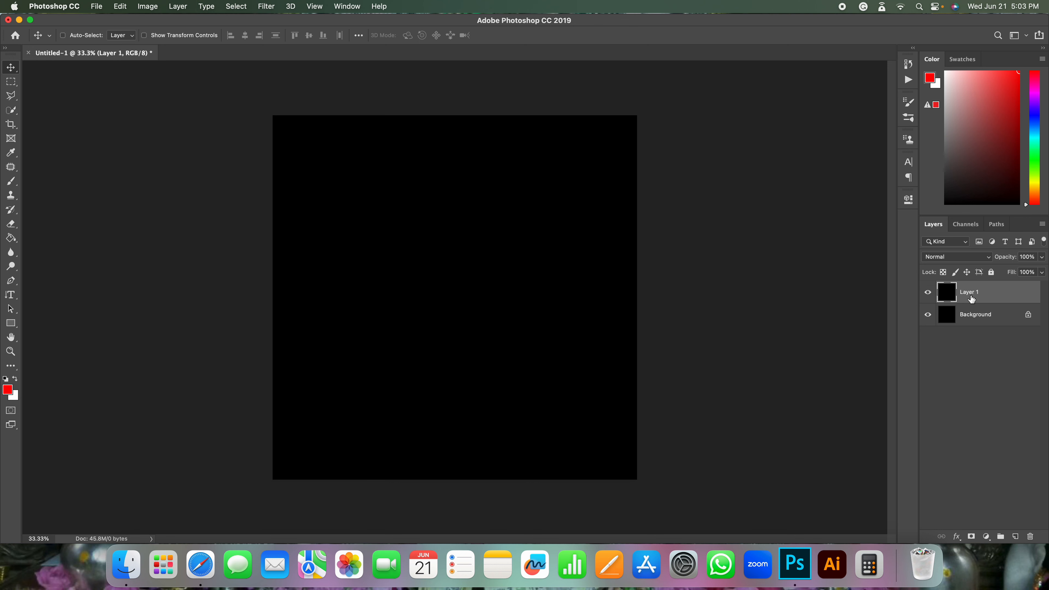
key(super+t)
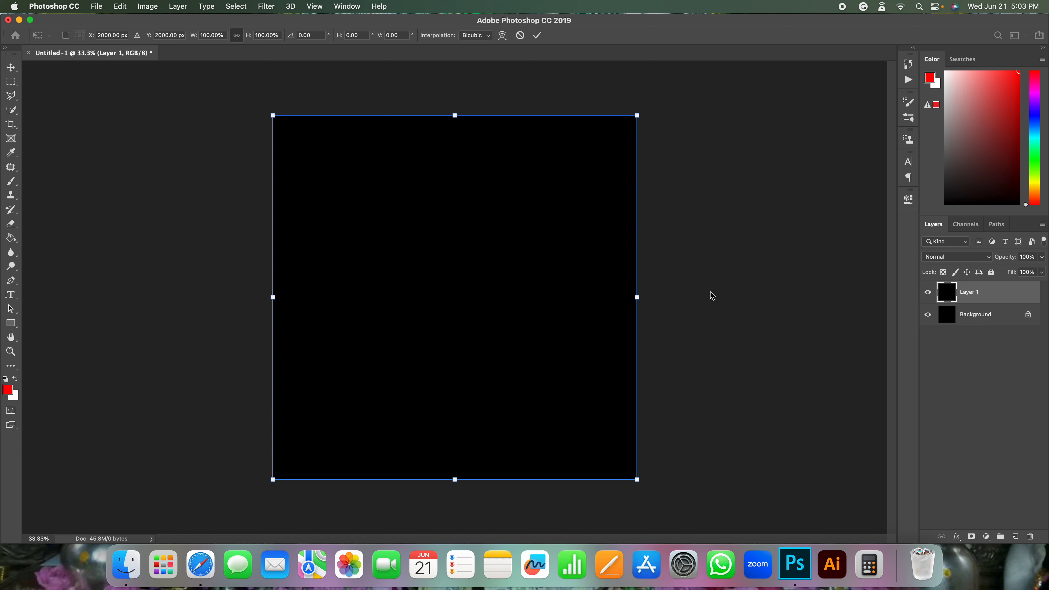
key(Return)
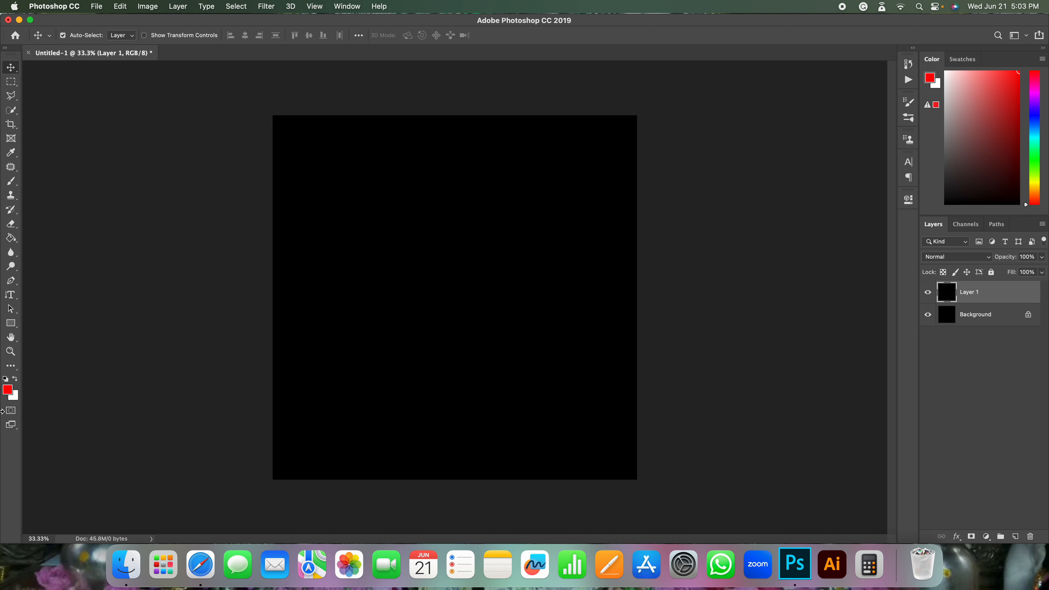
- Fill the duplicated layer, Layer 1, with the red foreground color using the Paint Bucket tool
click(11, 238)
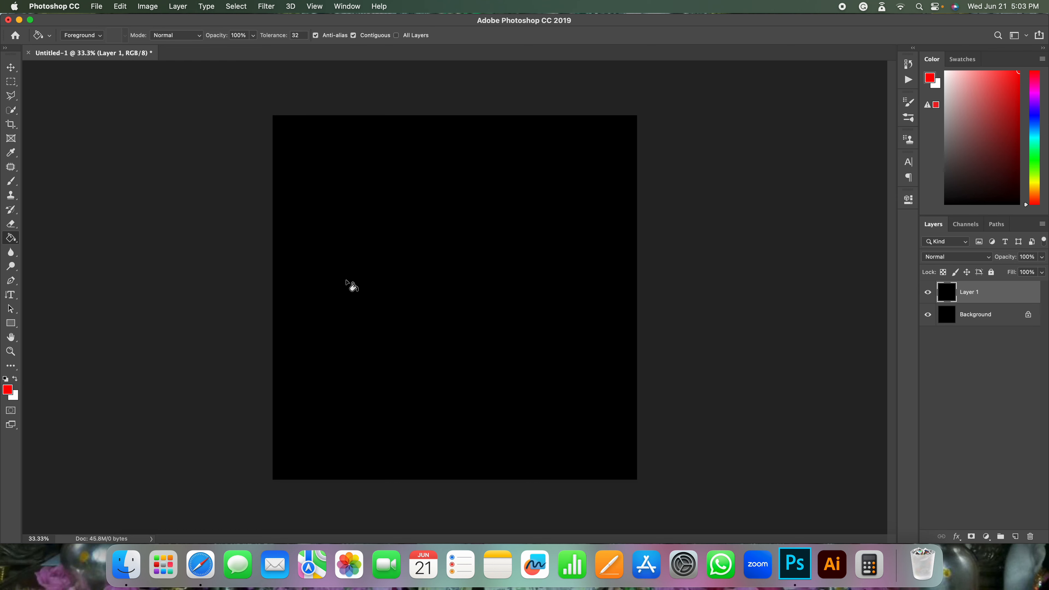
click(458, 296)
click(16, 71)
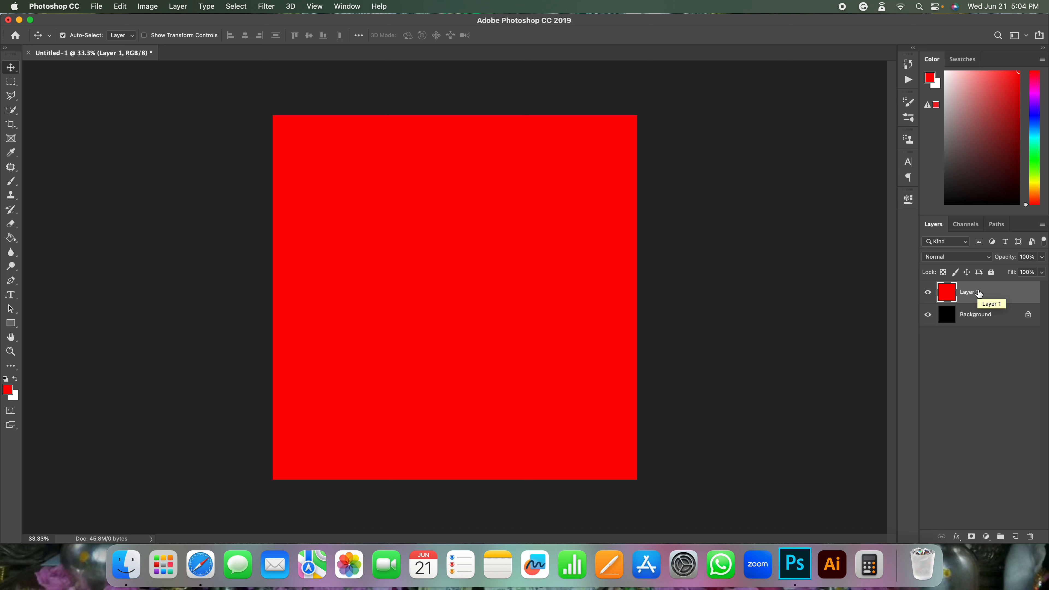
- Make another duplicate of the black Background layer, placed beneath the red layer
click(977, 315)
click(975, 298)
click(973, 312)
key(super+j)
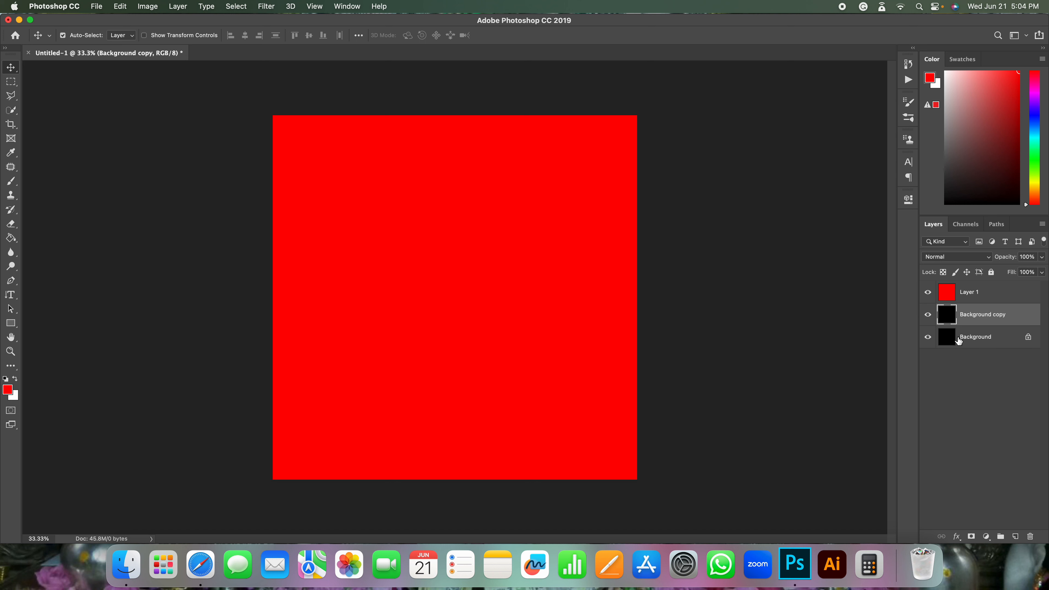
- Hide the original Background layer, then shift the black copy slightly left and move the red layer to the canvas's upper-right area
click(973, 298)
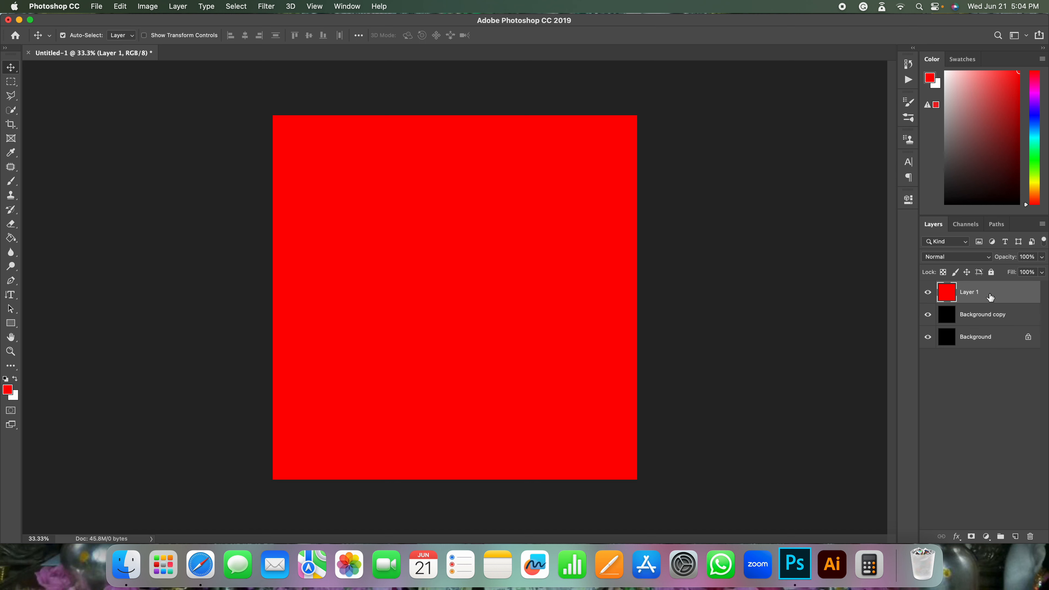
click(928, 336)
mouse_move(285, 136)
mouse_down()
mouse_move(349, 147)
mouse_move(298, 136)
mouse_up()
drag(189, 206, 140, 204)
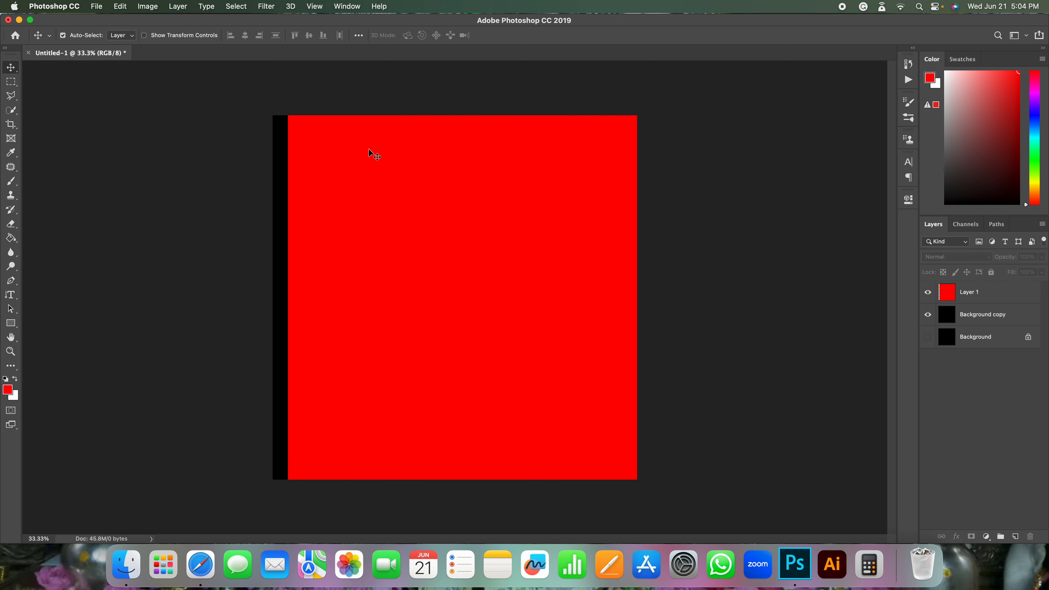
drag(304, 138, 276, 134)
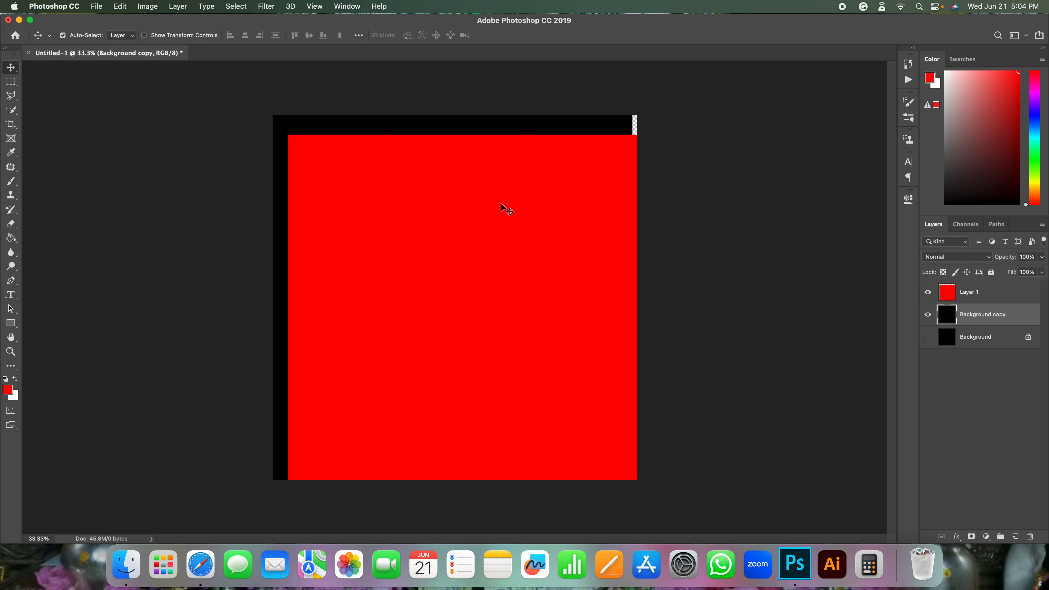
drag(501, 269, 714, 144)
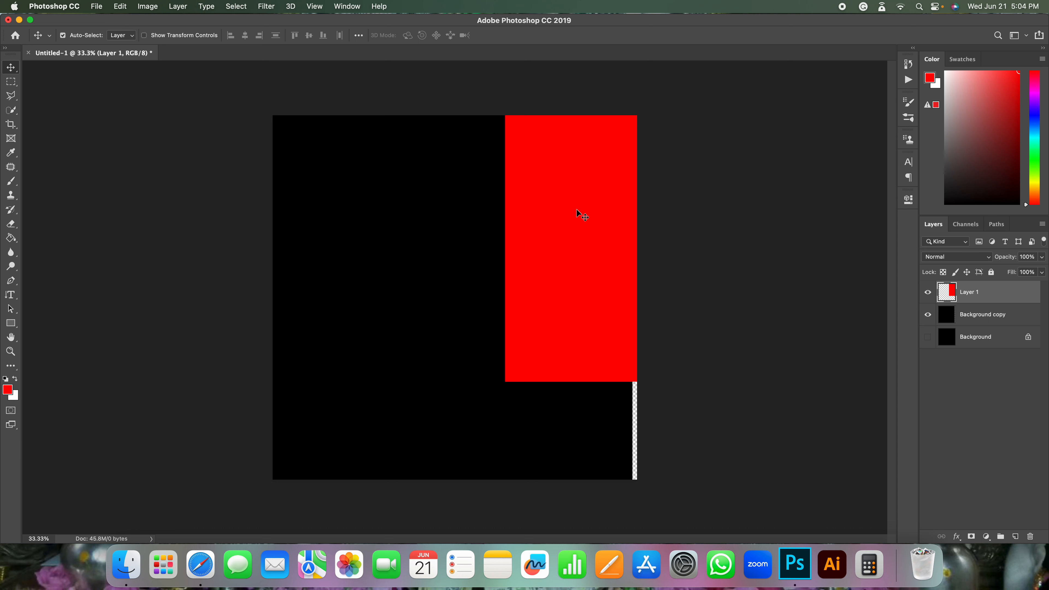
- Compare the layers by switching the visibility of the red Layer 1 off and on twice above the black Background copy
click(958, 322)
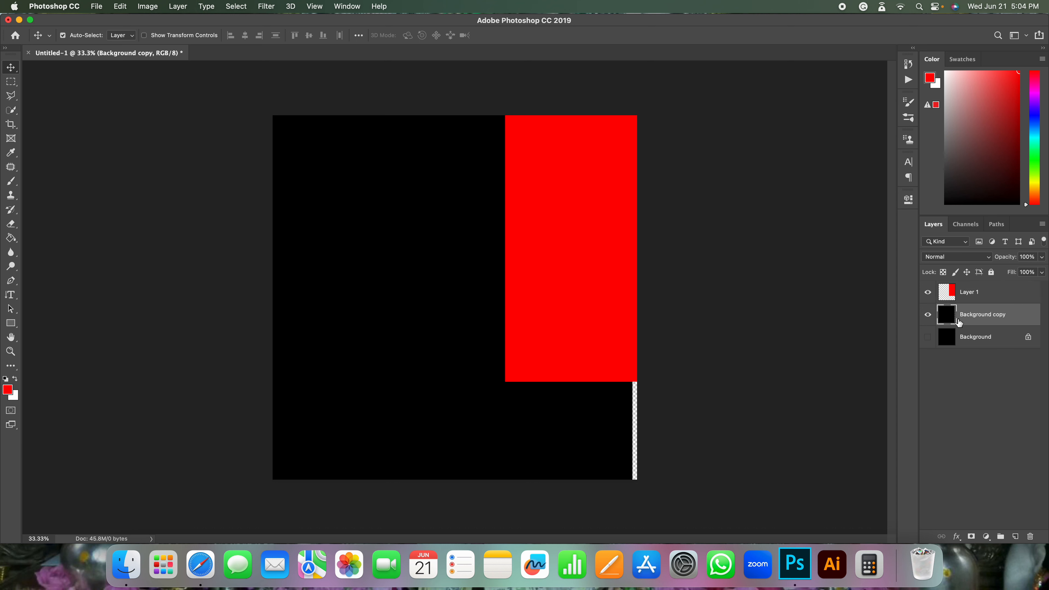
click(974, 344)
click(974, 316)
click(928, 293)
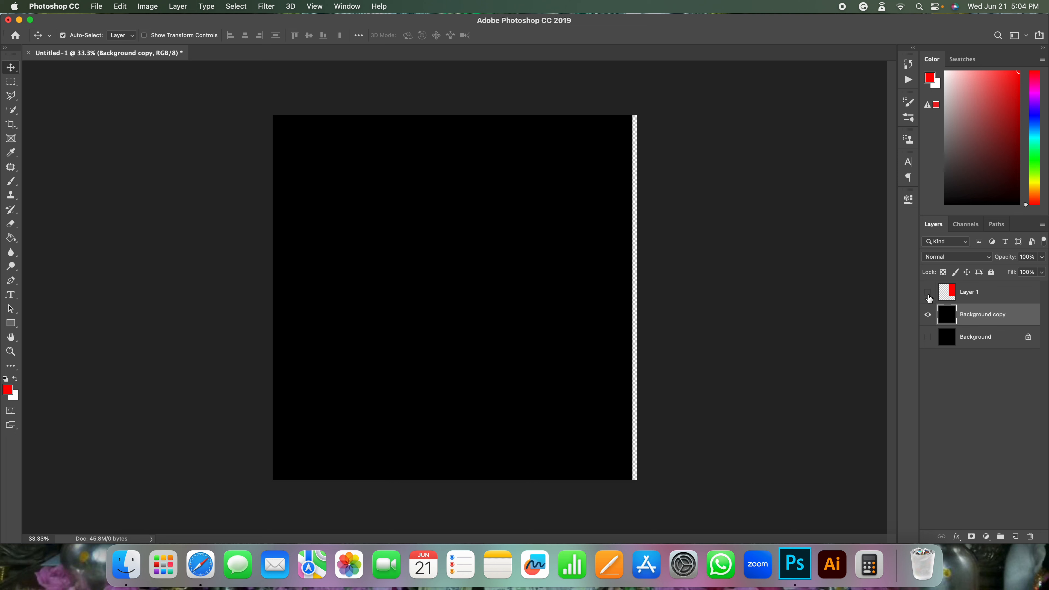
click(928, 296)
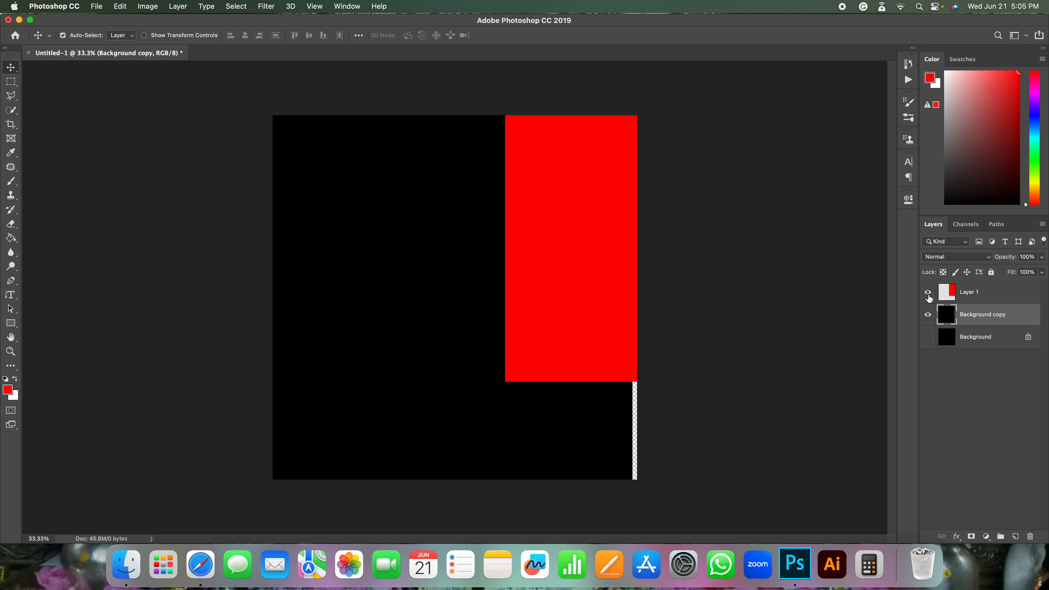
click(929, 298)
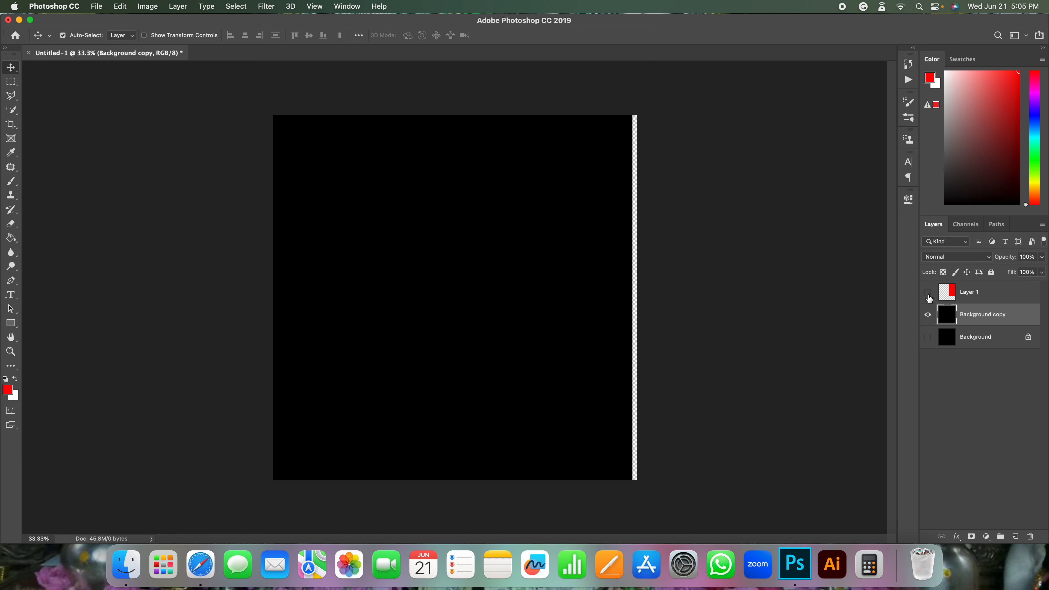
click(928, 296)
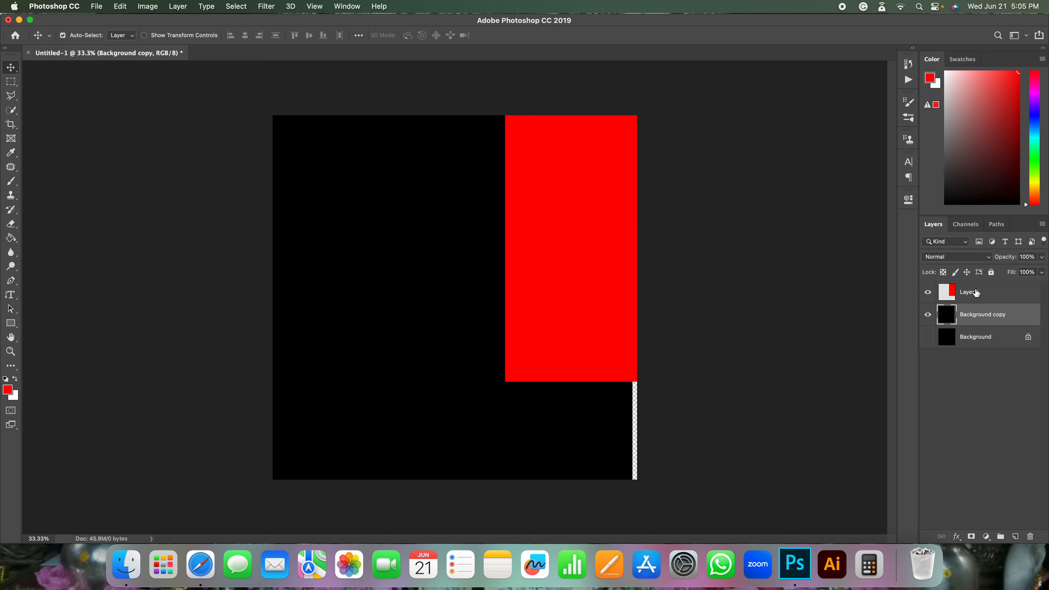
- Move the red Layer 1 to the canvas's lower-right corner and shift the black Background copy further left
click(986, 295)
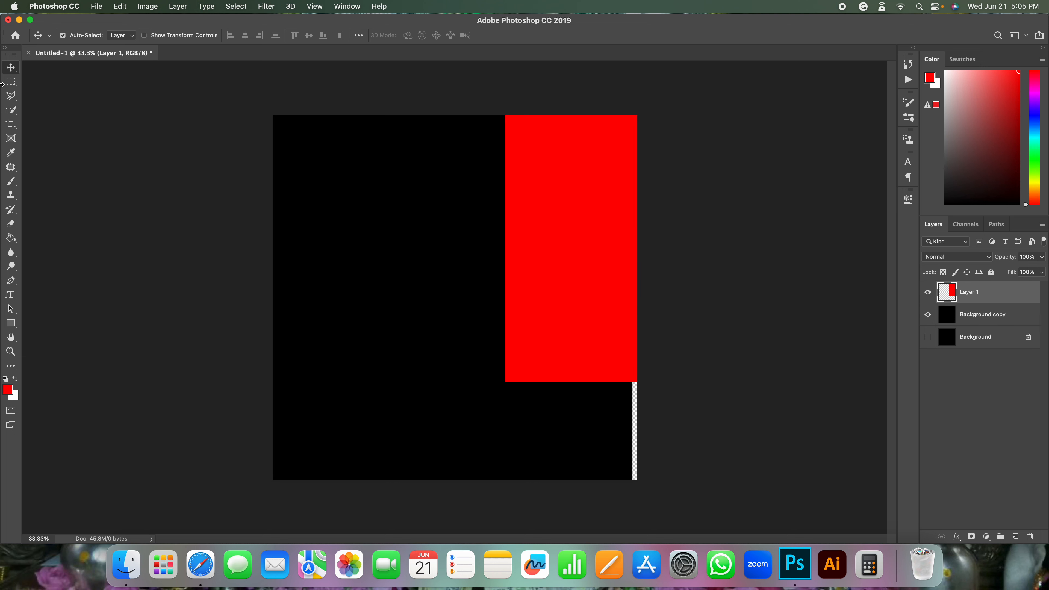
drag(602, 230, 614, 528)
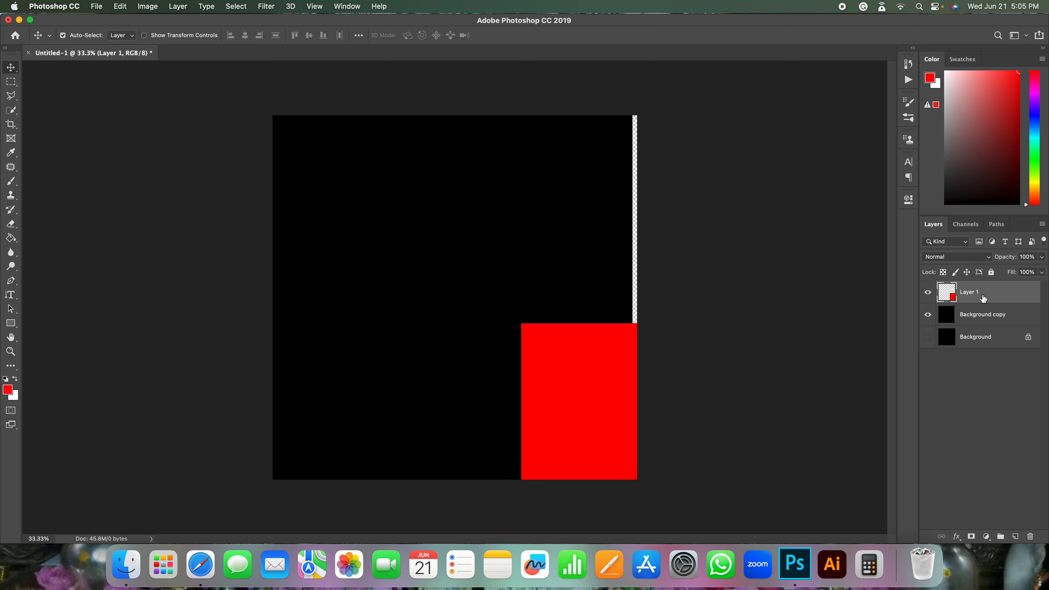
click(980, 315)
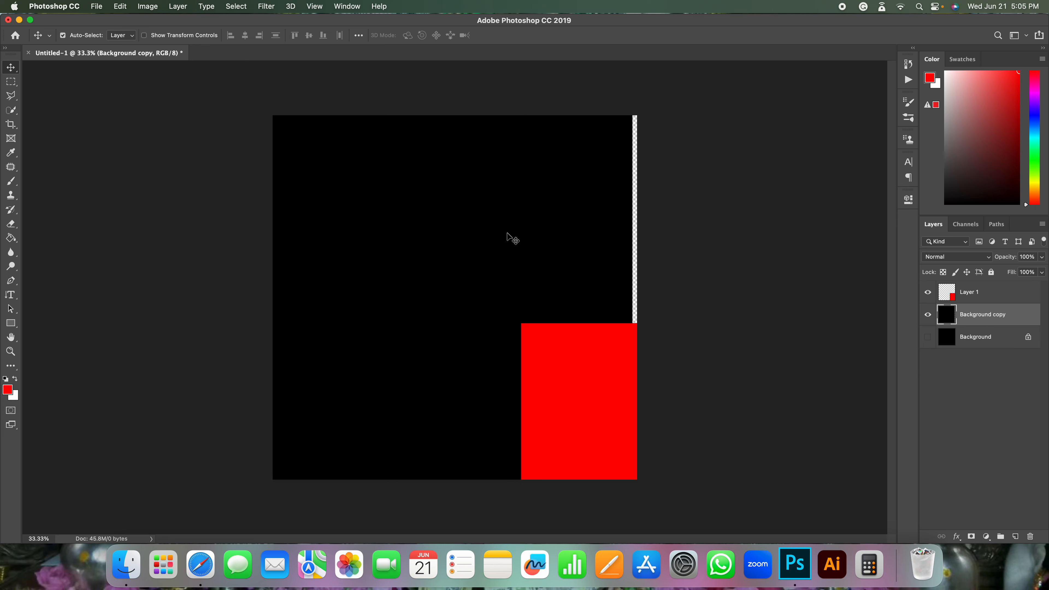
mouse_move(508, 237)
mouse_down()
mouse_move(323, 117)
mouse_move(494, 261)
mouse_move(587, 173)
mouse_move(286, 436)
mouse_move(494, 237)
mouse_move(418, 213)
mouse_move(326, 312)
mouse_move(583, 216)
mouse_move(444, 247)
mouse_move(579, 236)
mouse_move(490, 246)
mouse_up()
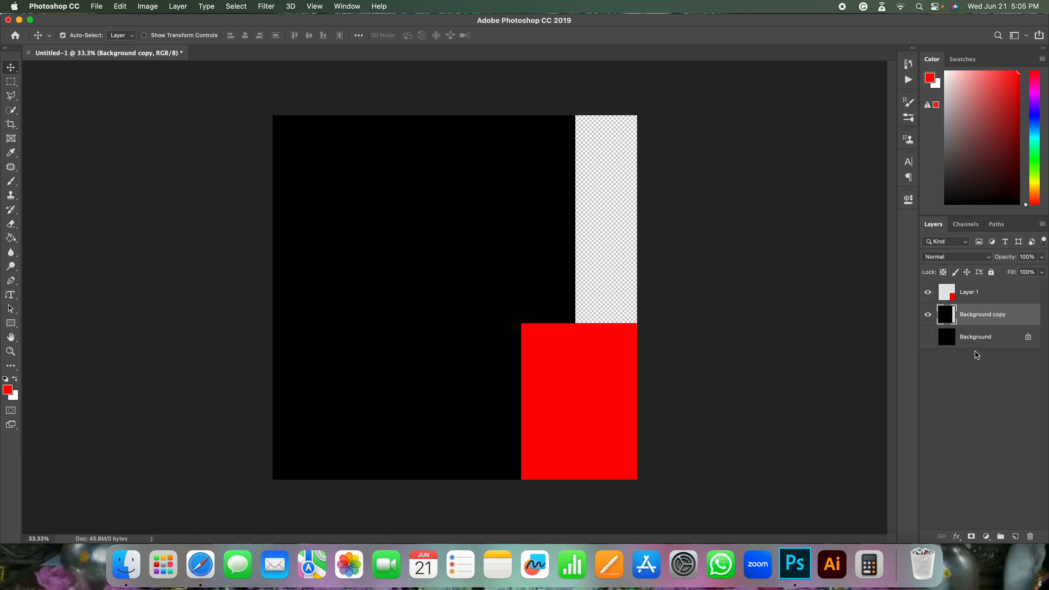
- Go through the layer stack by selecting Layer 1, Background copy and Background in turn, ending on Layer 1
click(970, 299)
click(970, 319)
click(971, 338)
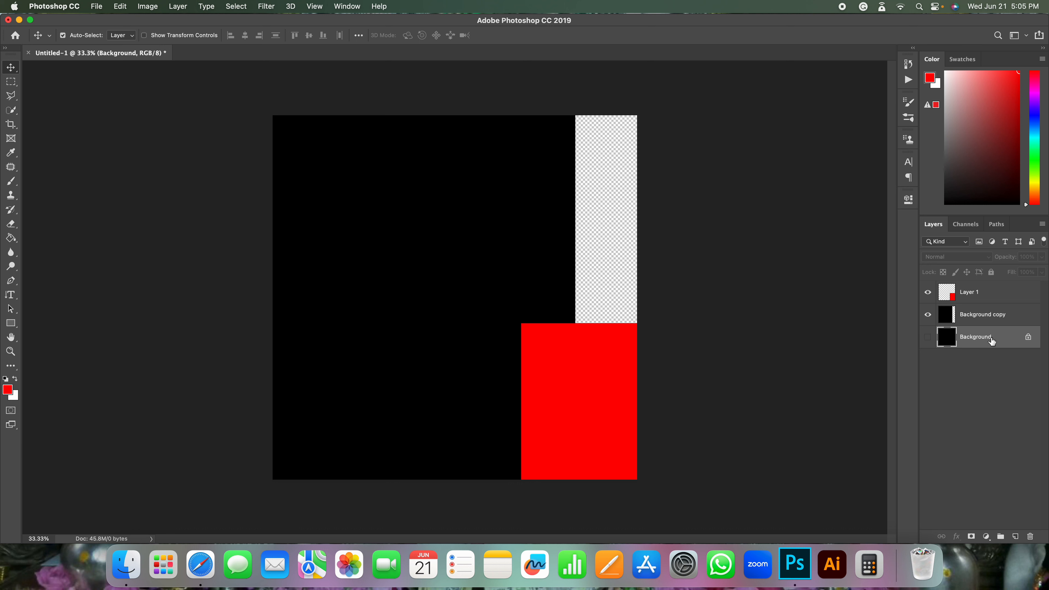
click(988, 317)
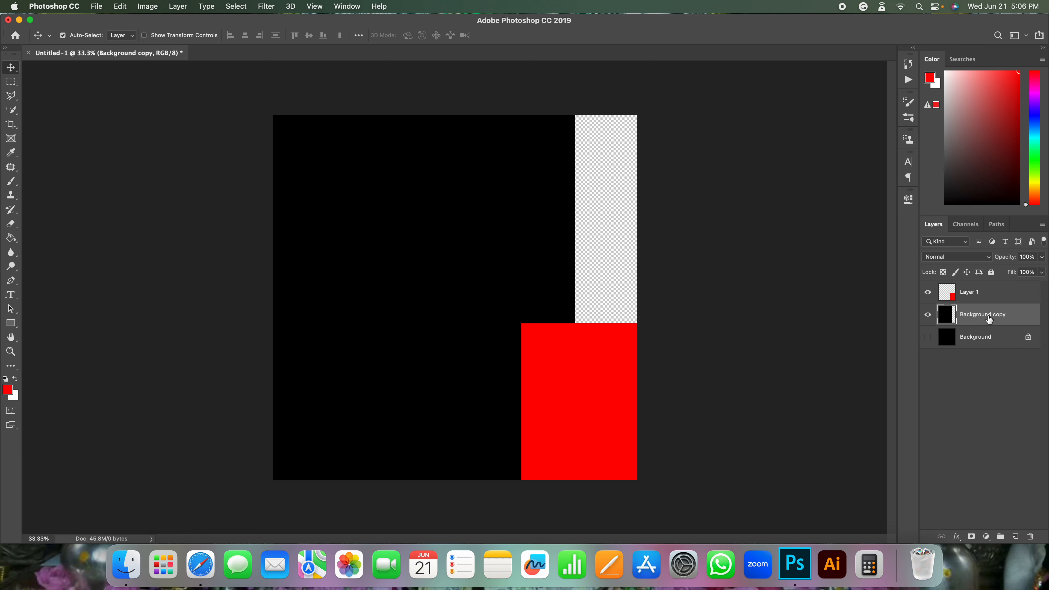
click(984, 292)
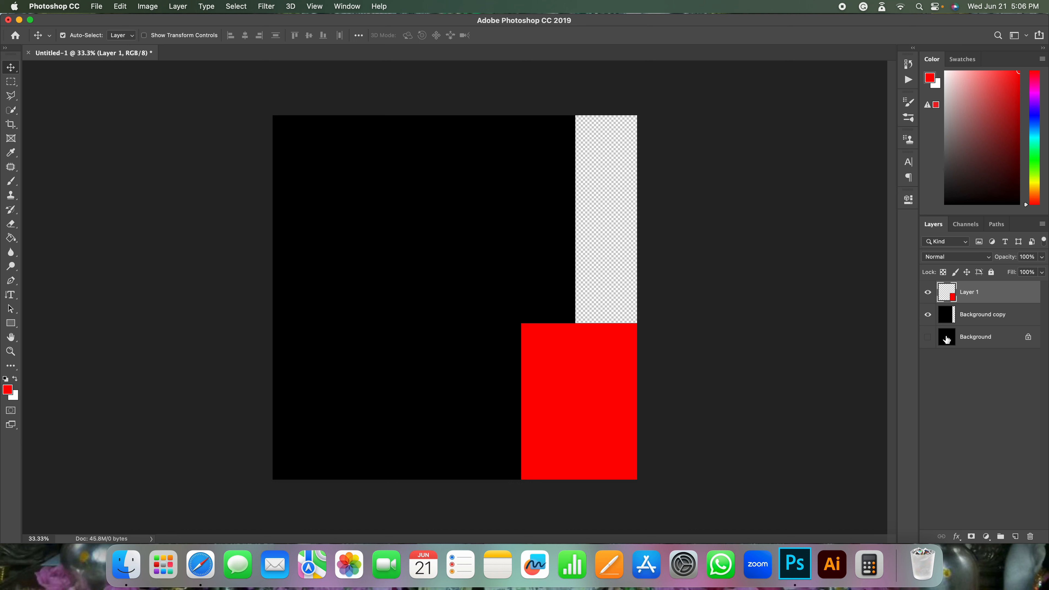
- Reposition the black Background copy and the red Layer 1 so each covers the entire canvas
click(973, 321)
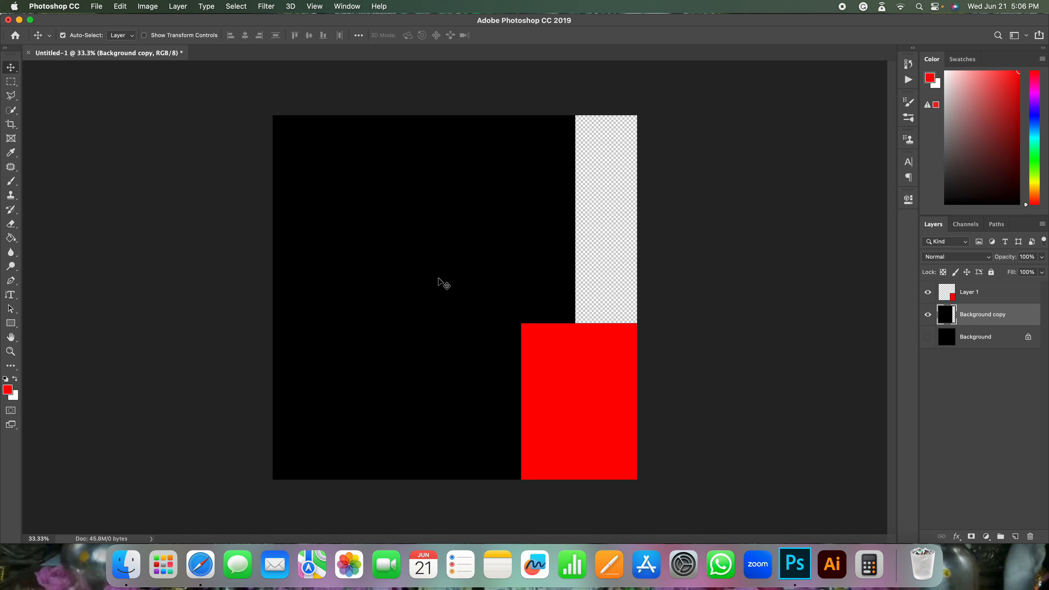
drag(440, 283, 501, 281)
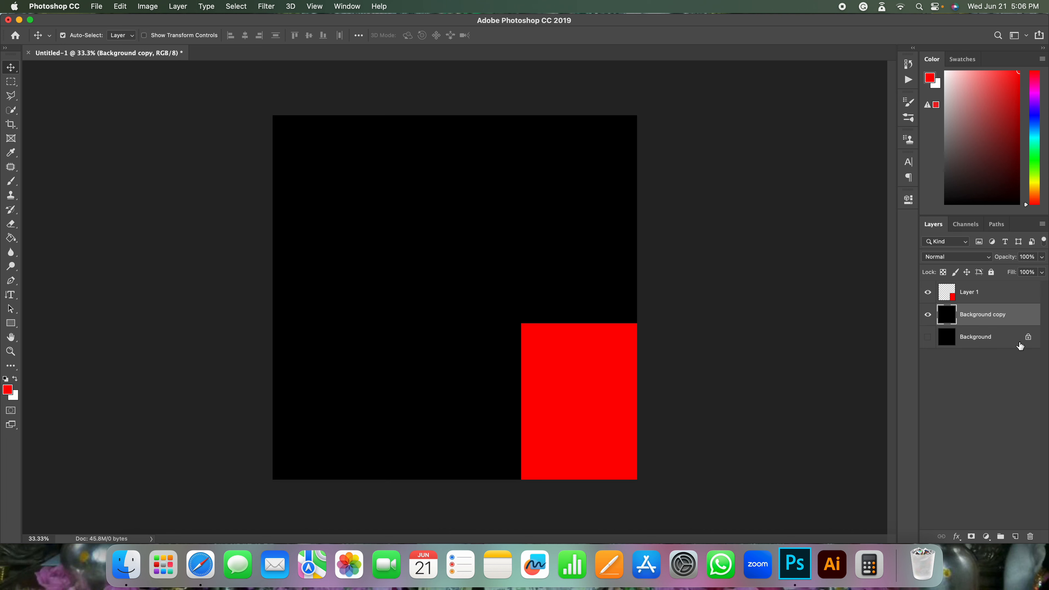
click(983, 293)
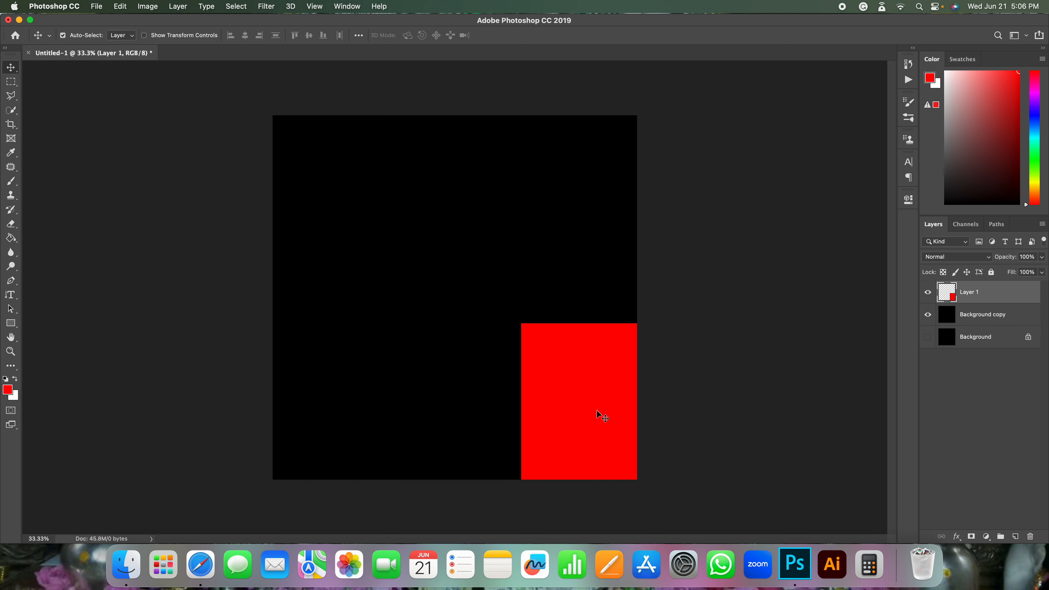
drag(597, 414, 389, 233)
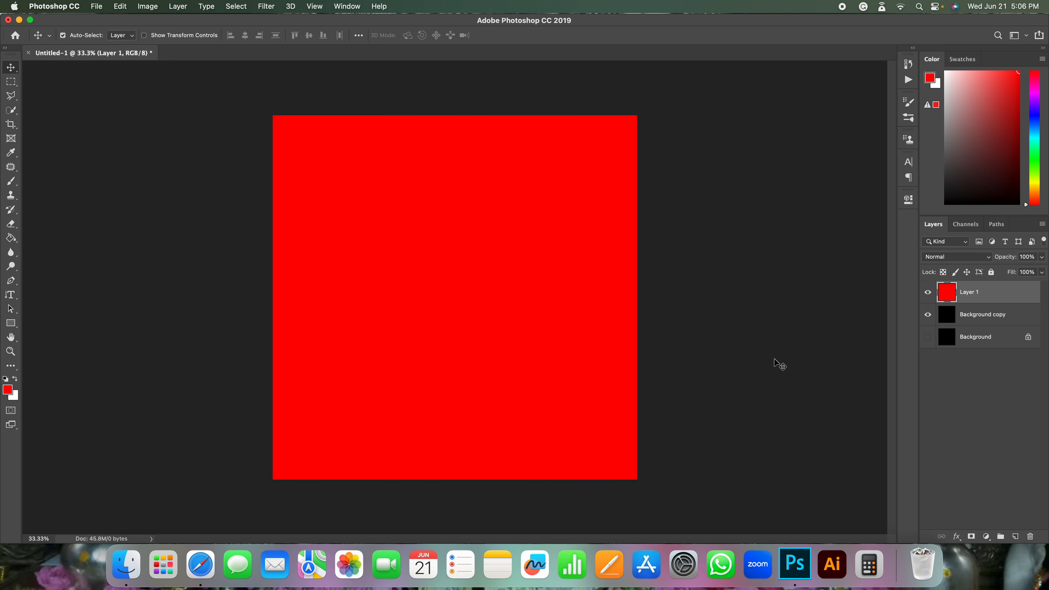
- Show the original black Background layer and duplicate it
click(928, 337)
click(976, 340)
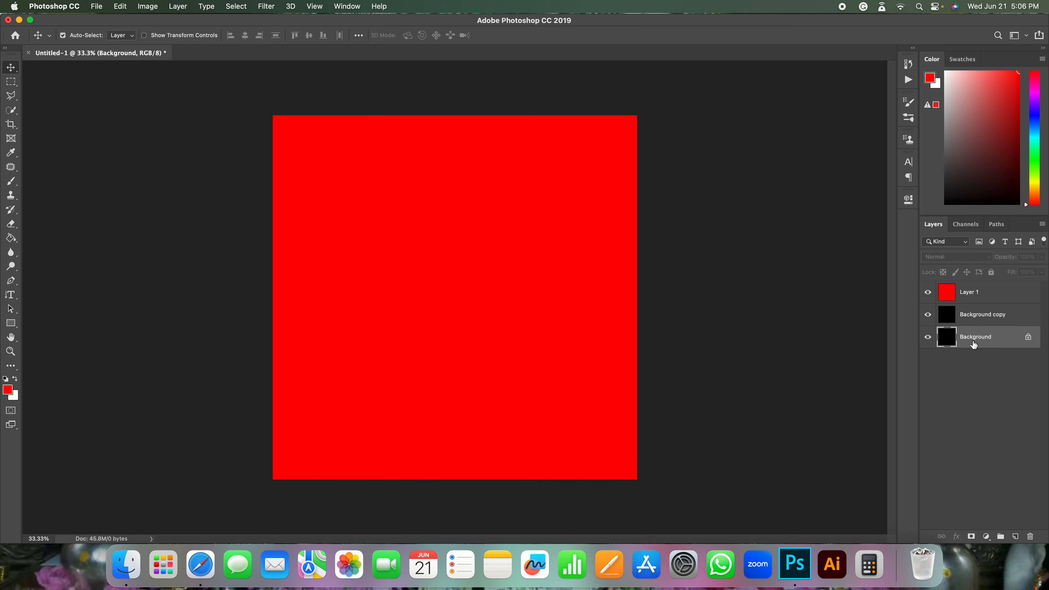
key(super+j)
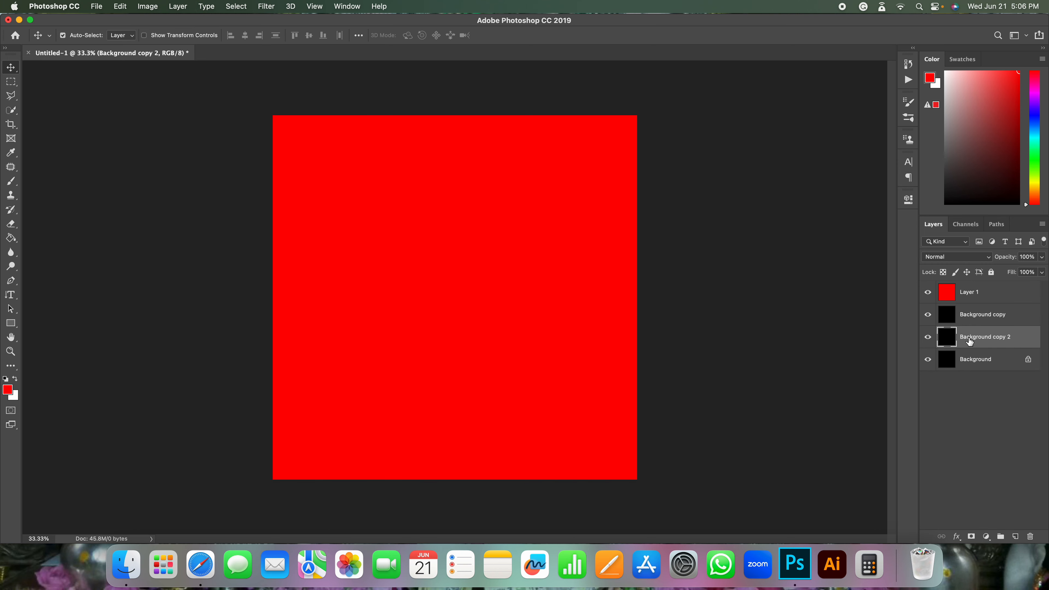
- Swap the foreground color to white and fill the new duplicate layer with the Paint Bucket tool
click(15, 378)
click(12, 238)
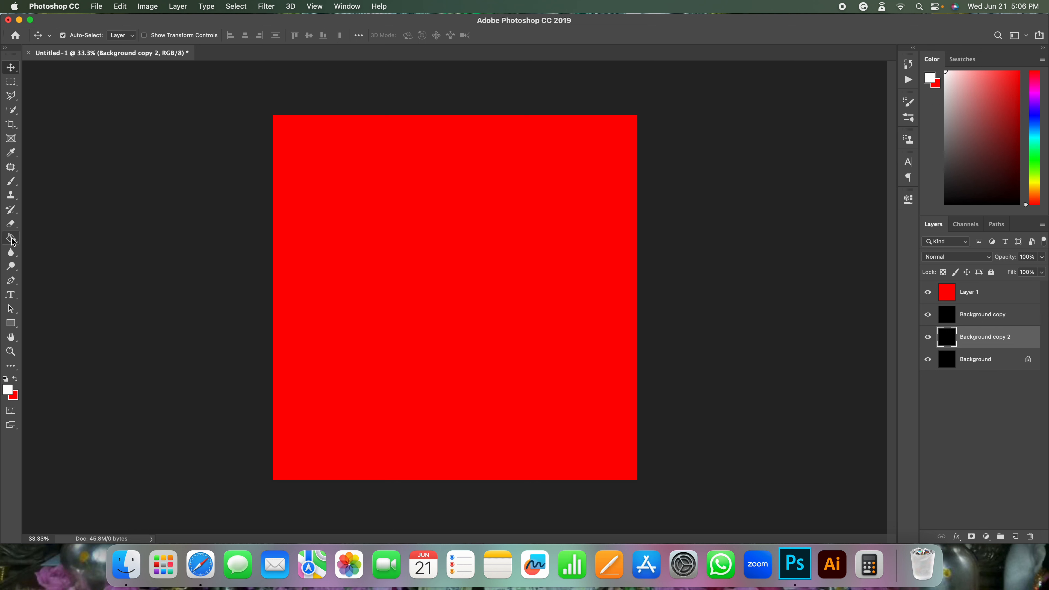
click(612, 302)
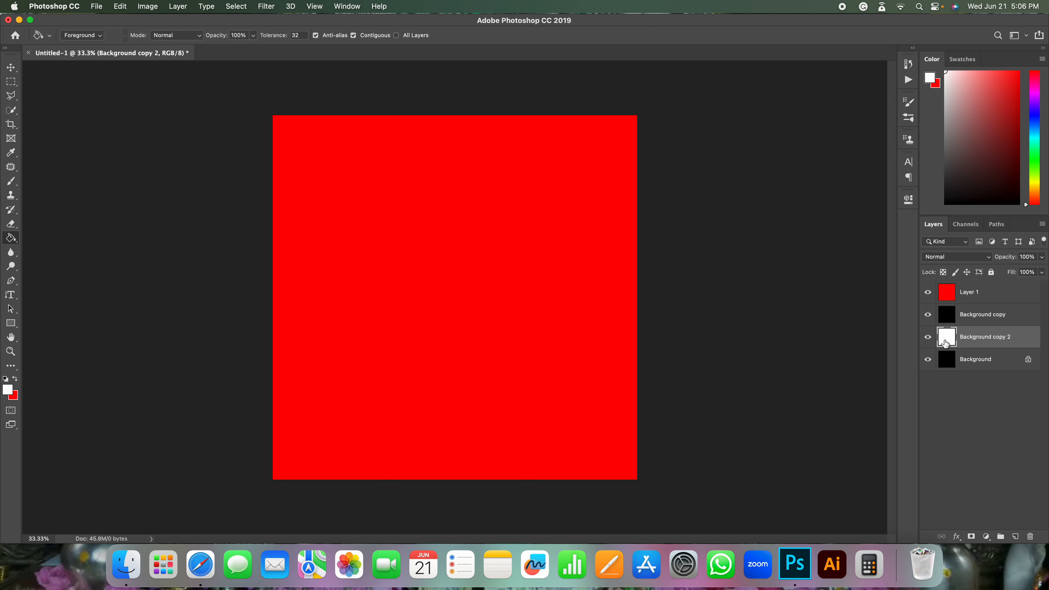
- Delete the original locked black Background layer beneath the white layer
click(981, 320)
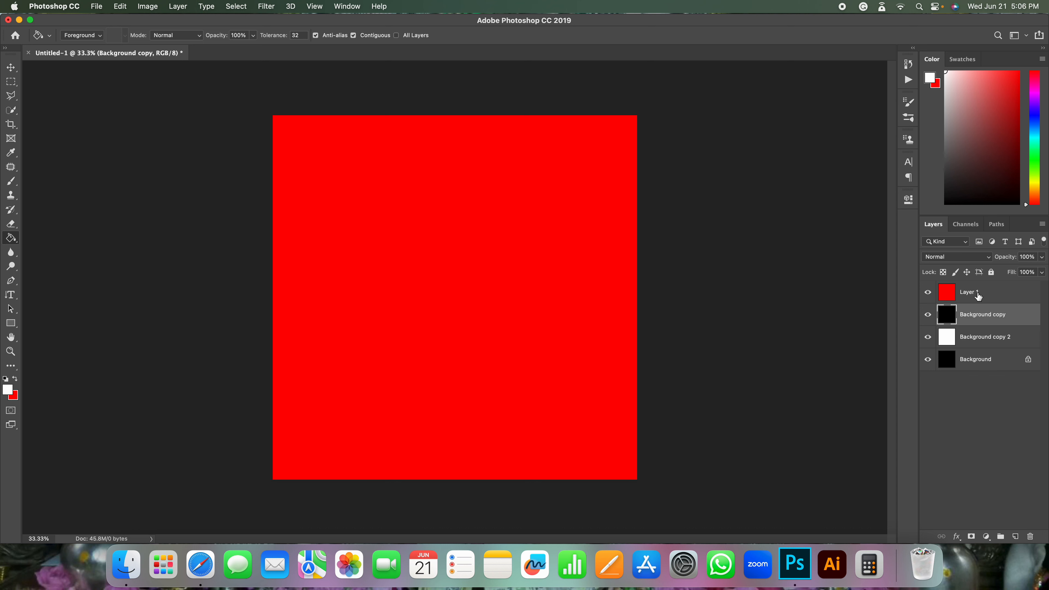
click(979, 291)
click(981, 367)
key(Delete)
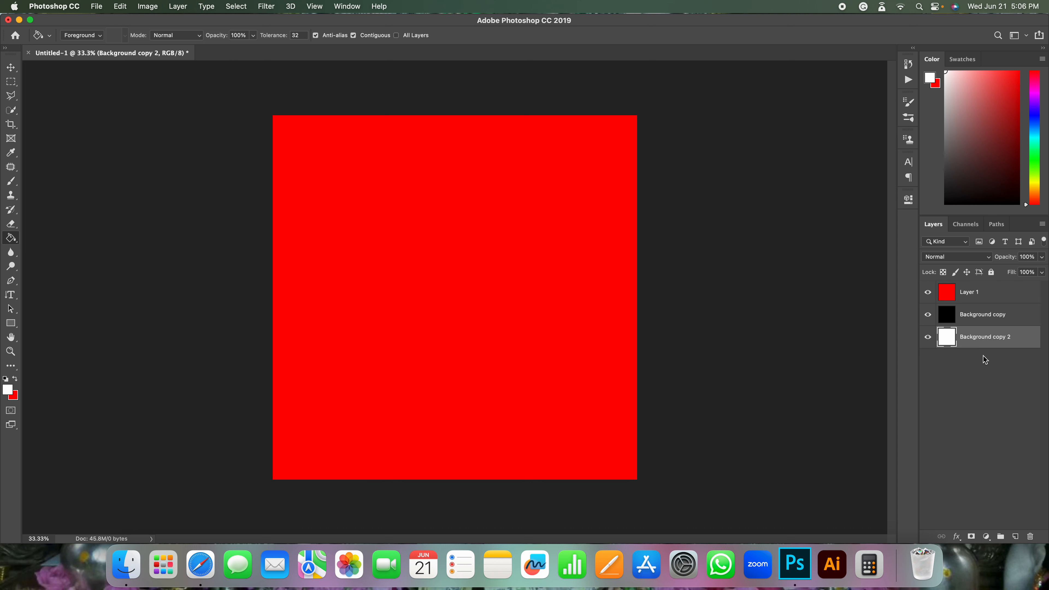
- Examine the stacking order by hiding the red Layer 1 and the black Background copy in turn, then showing both again
click(975, 301)
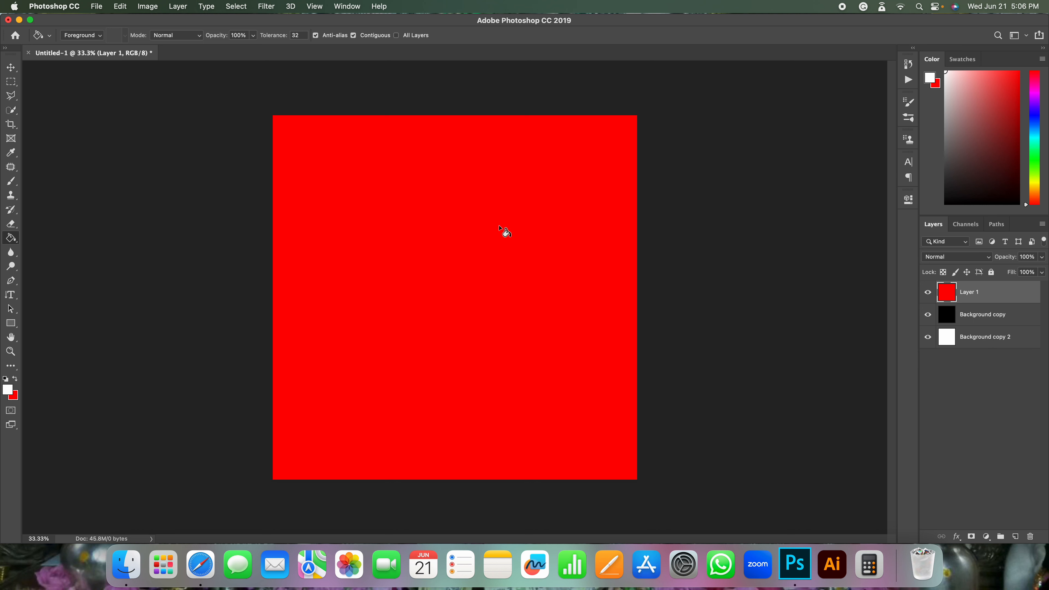
click(8, 67)
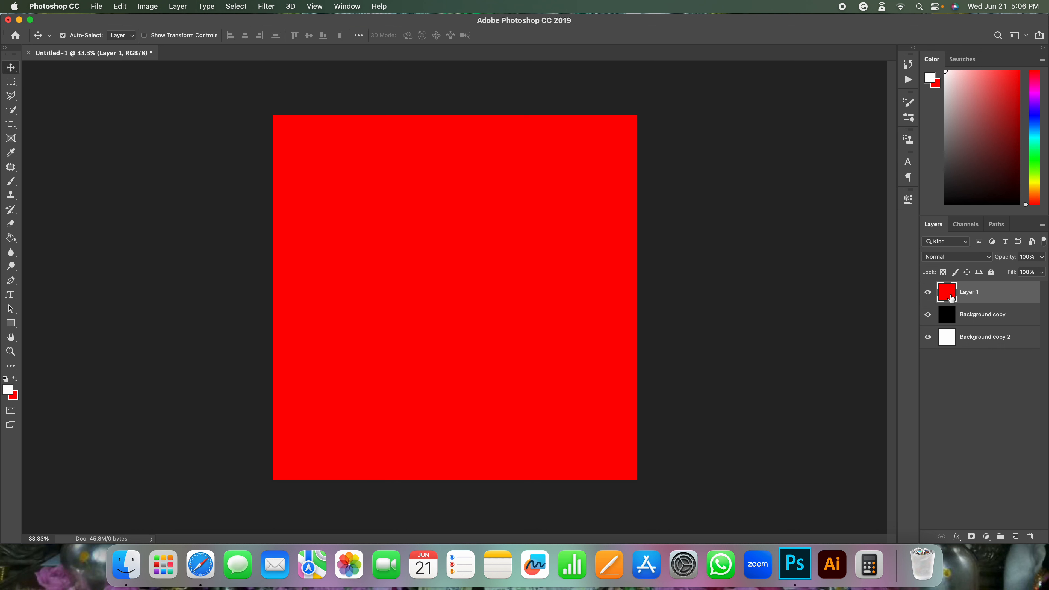
click(929, 296)
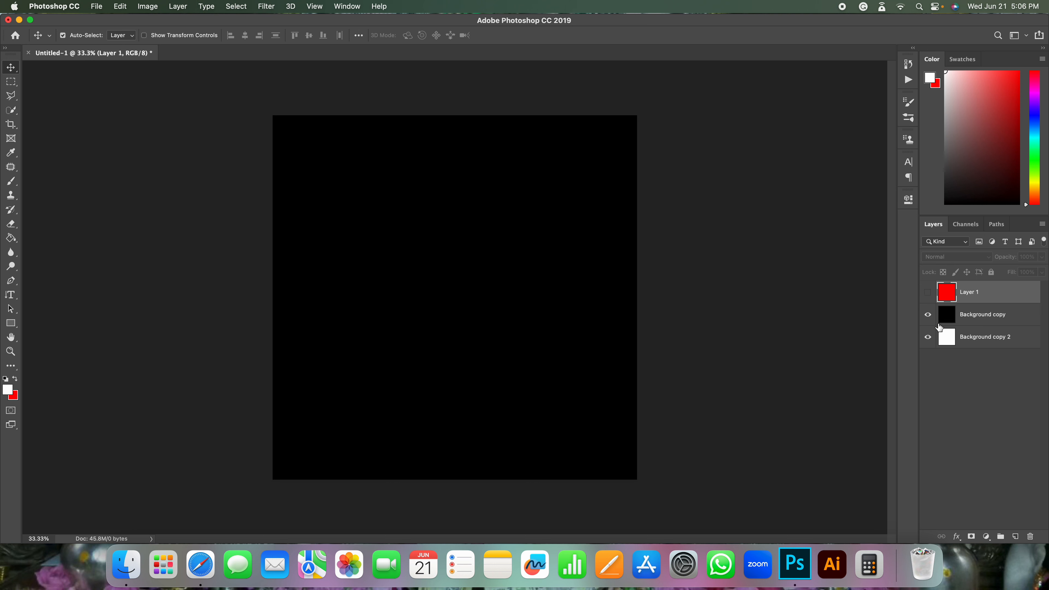
click(966, 322)
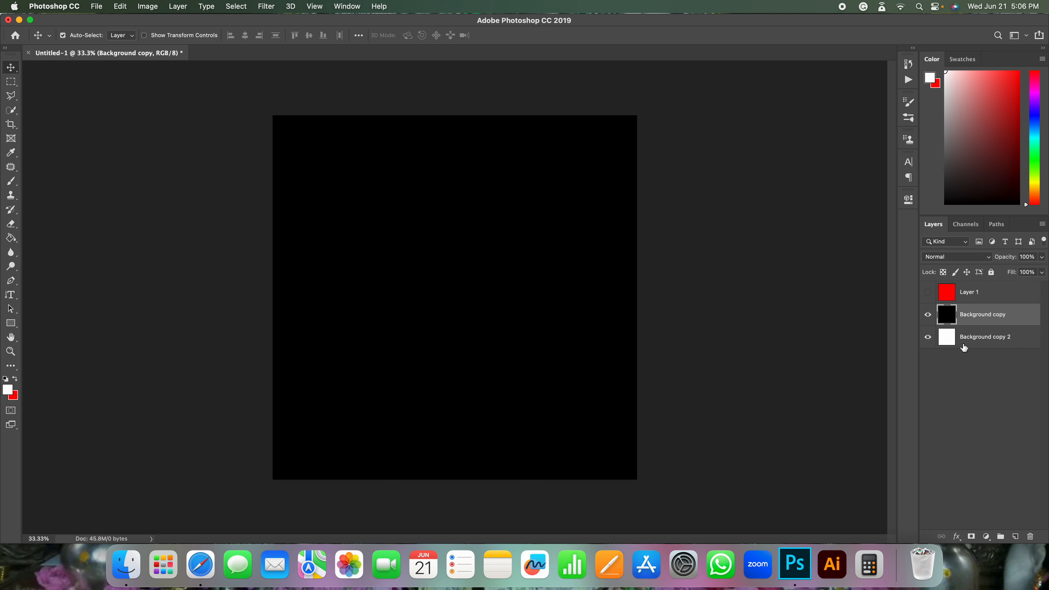
click(928, 315)
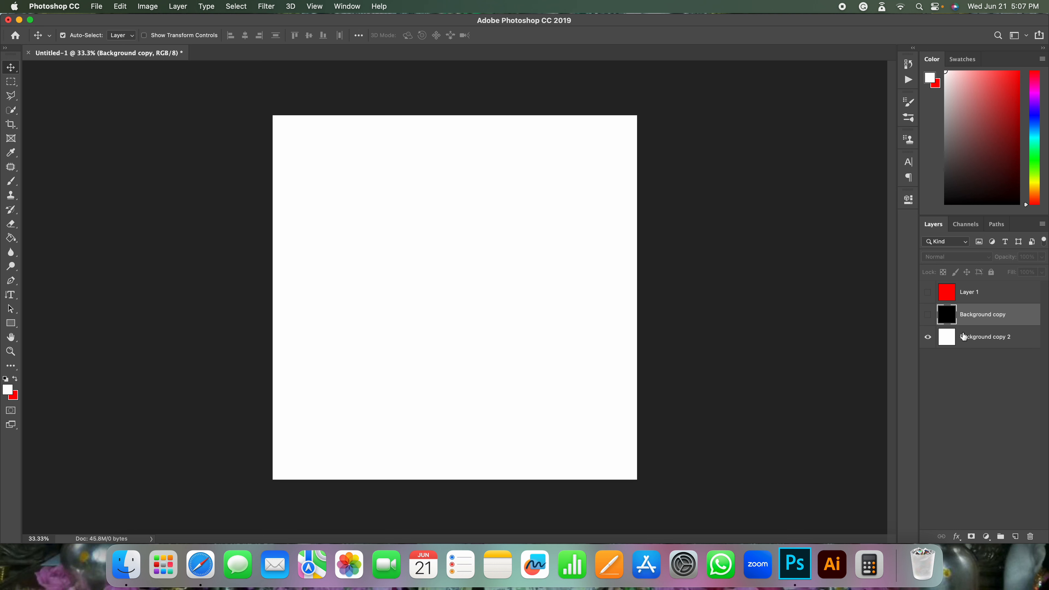
click(979, 339)
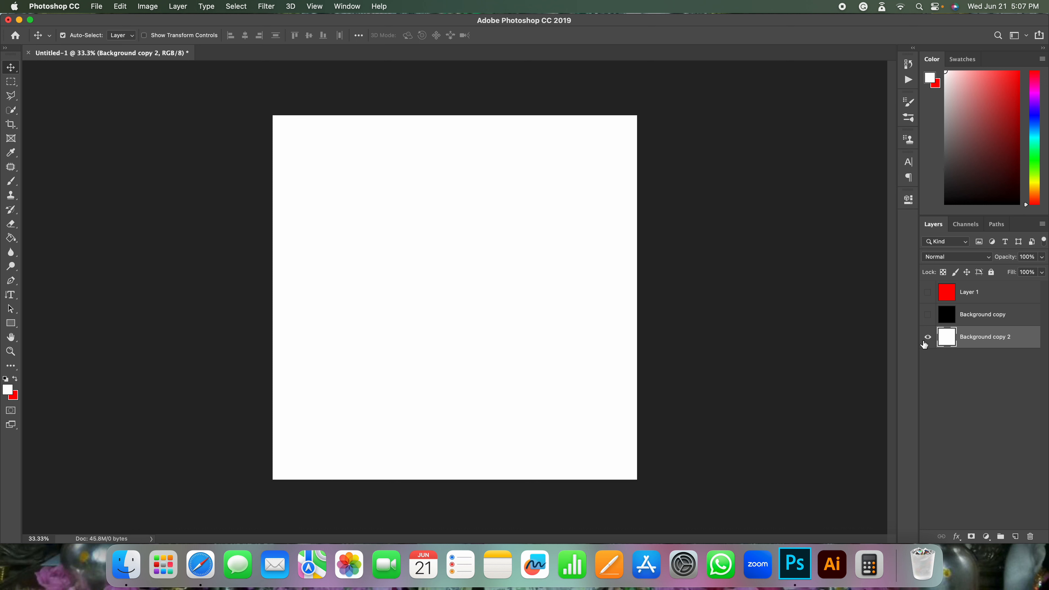
click(927, 316)
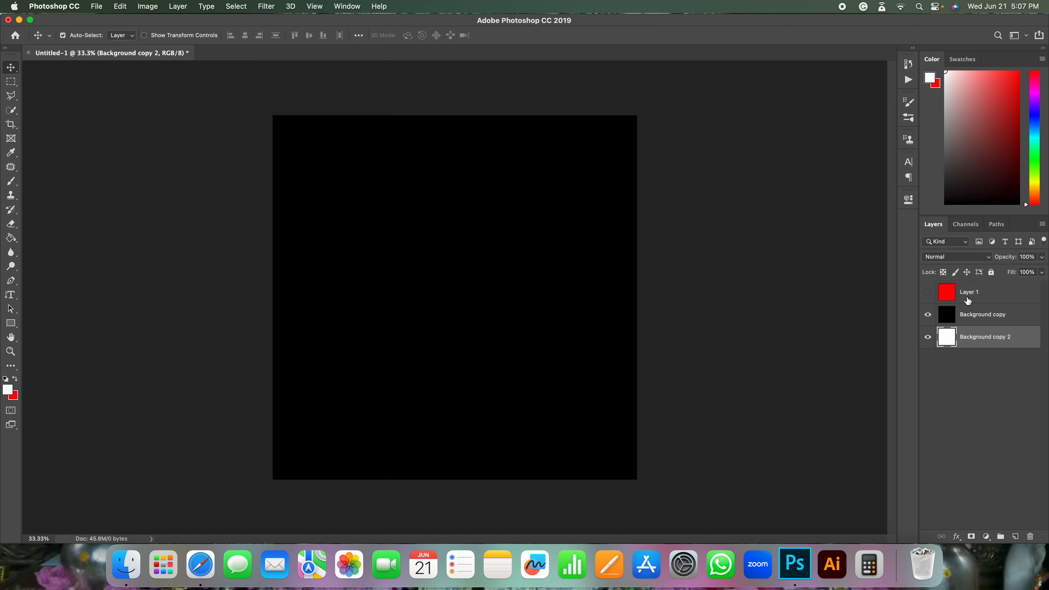
click(975, 311)
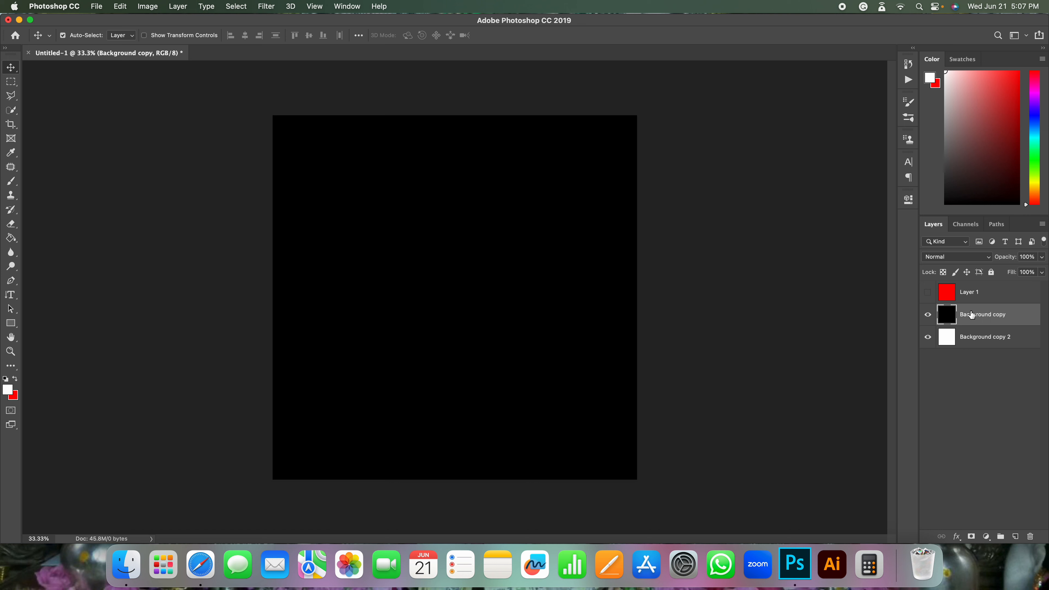
click(928, 293)
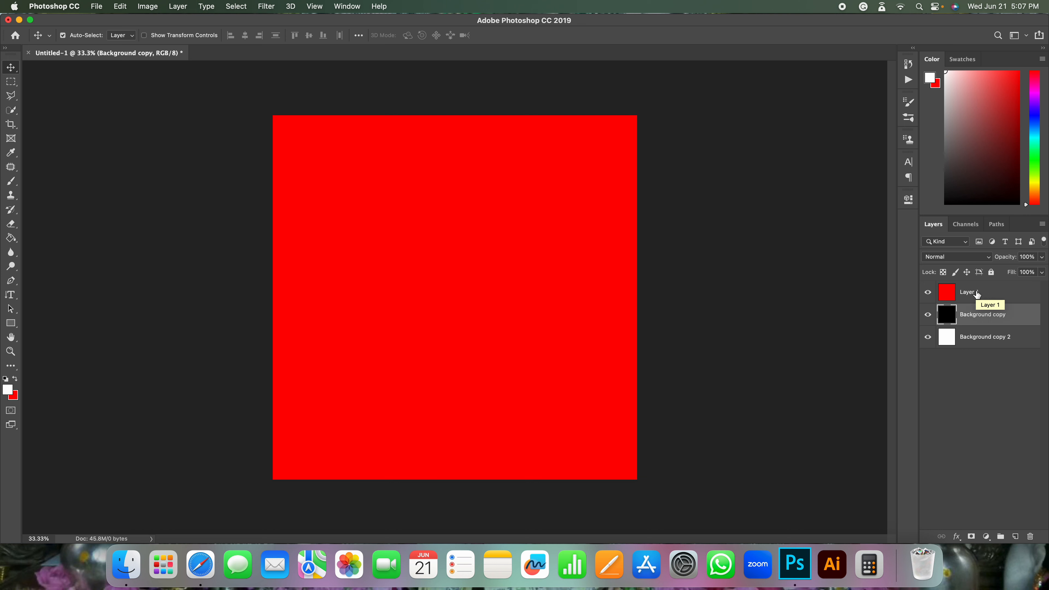
- Move the red Layer 1 down and to the right, and shift the black Background copy left and slightly down
click(978, 295)
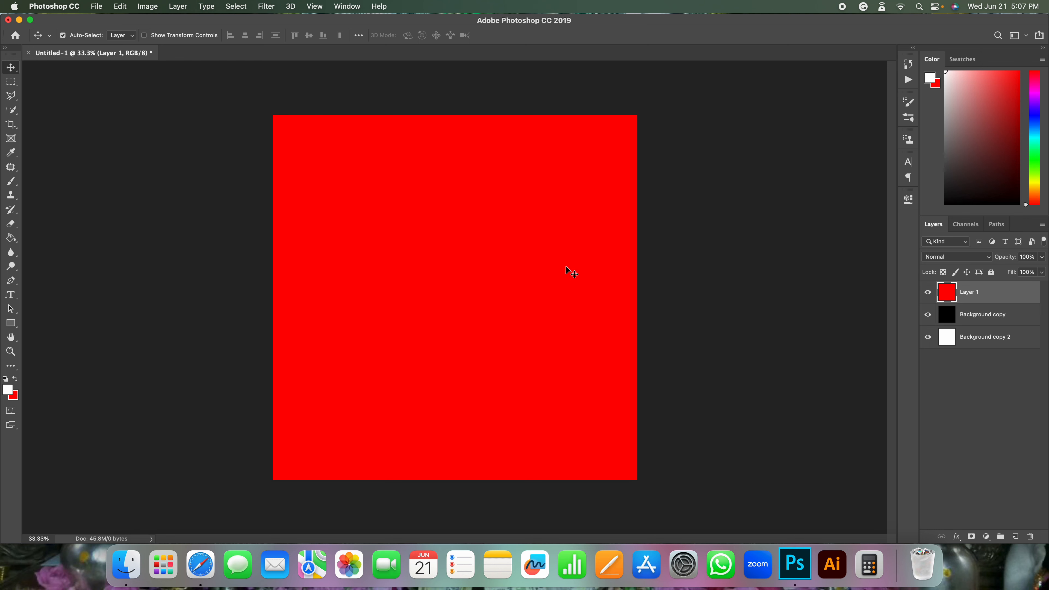
drag(537, 262, 582, 306)
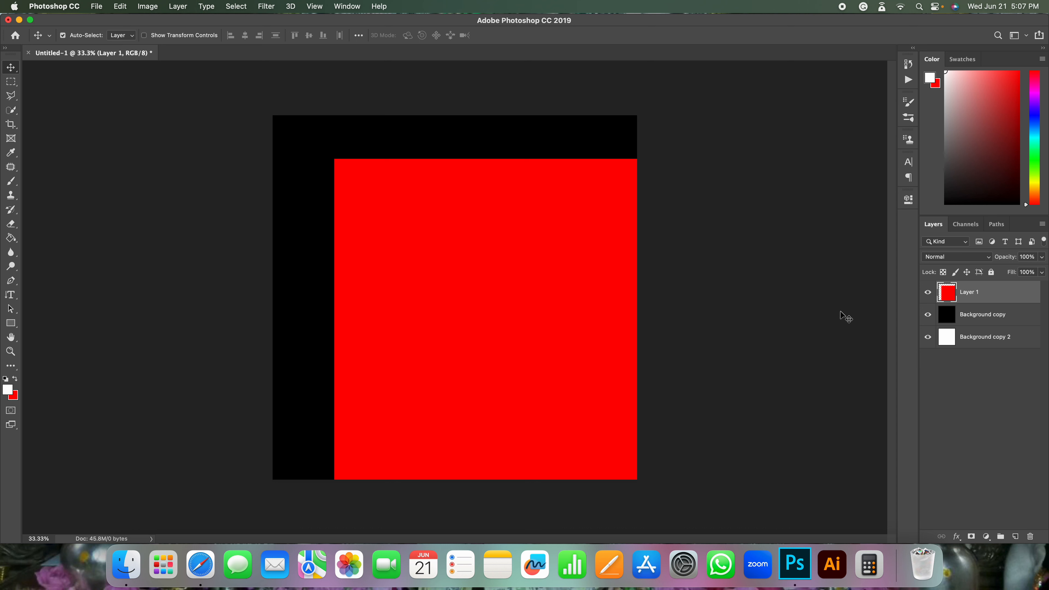
click(974, 317)
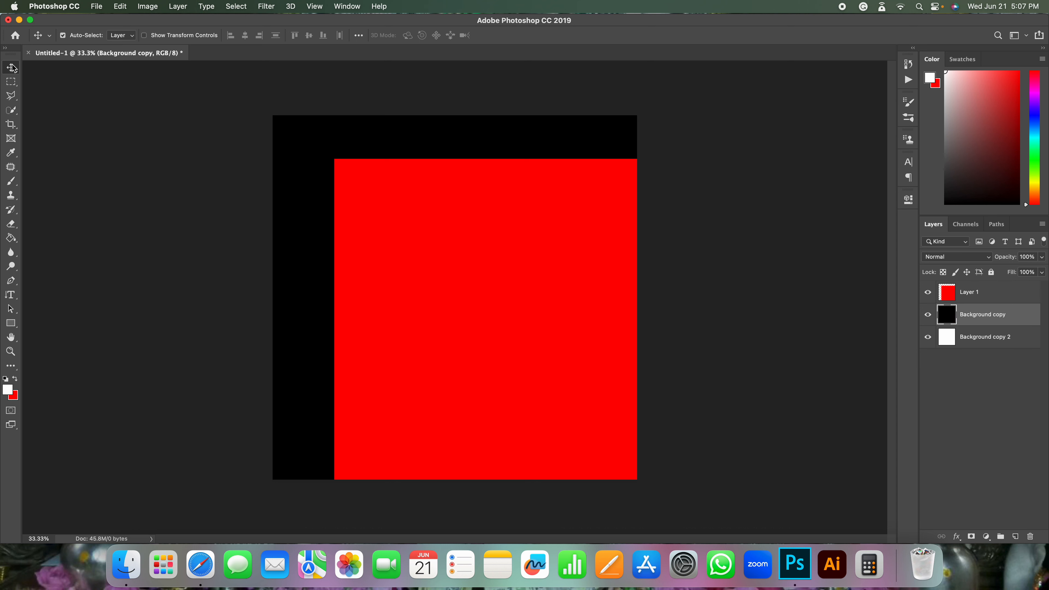
drag(515, 129, 415, 152)
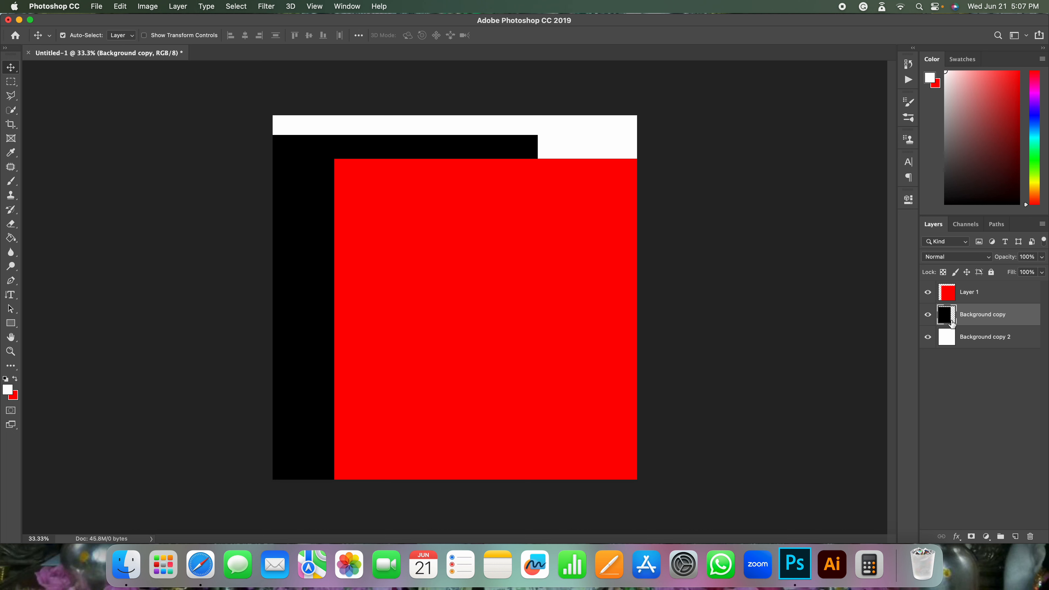
- Compare the overlapping layers by hiding the white and black layers, showing both again, and selecting the red and black layers in turn
click(929, 339)
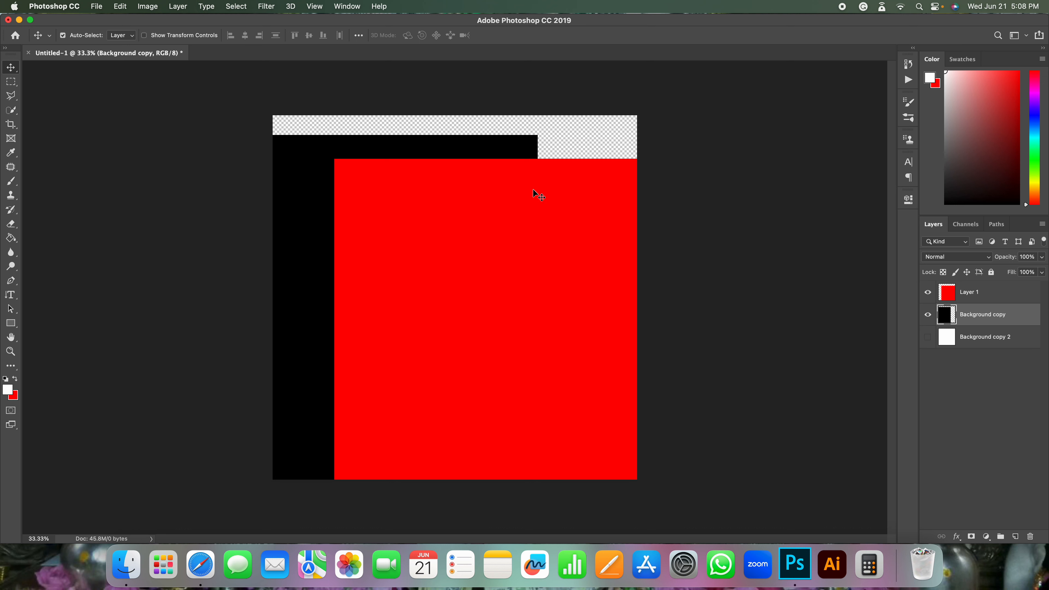
click(928, 315)
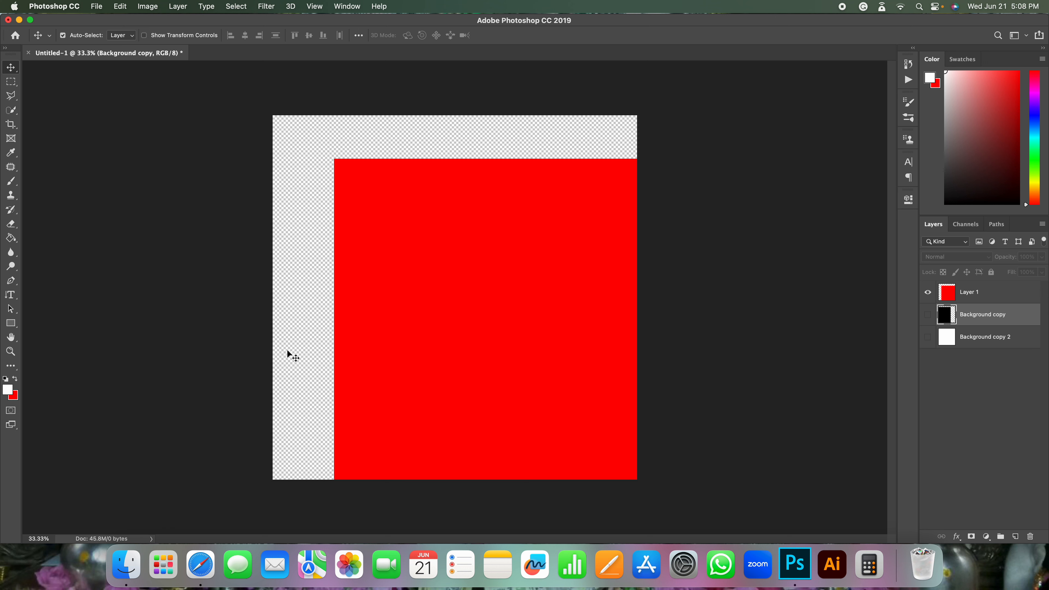
click(928, 315)
click(928, 337)
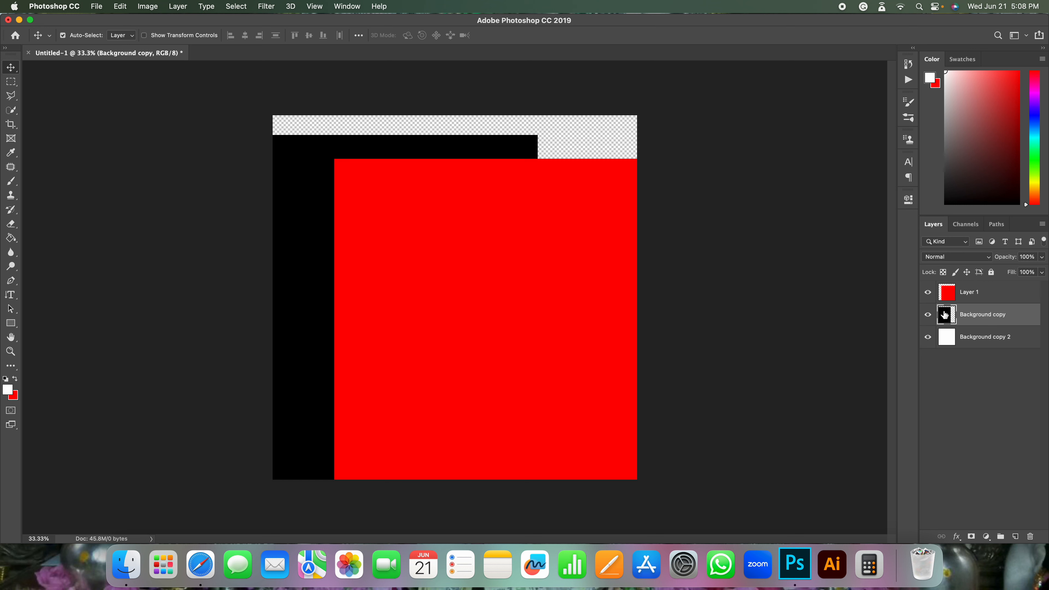
click(969, 293)
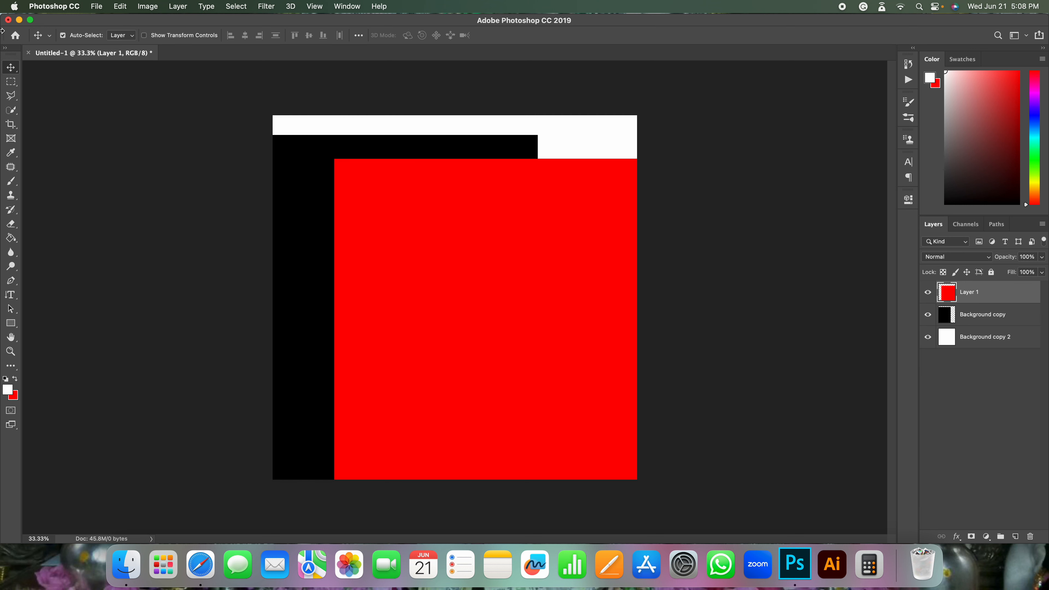
click(975, 314)
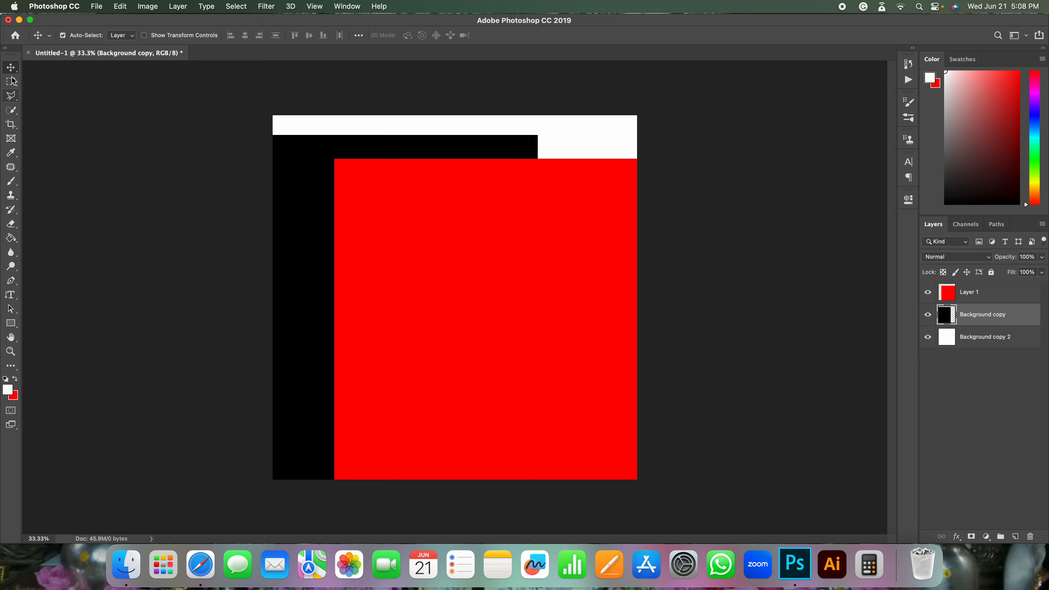
- Move the black Background copy and the red Layer 1 back so each covers the whole canvas
drag(447, 150, 524, 131)
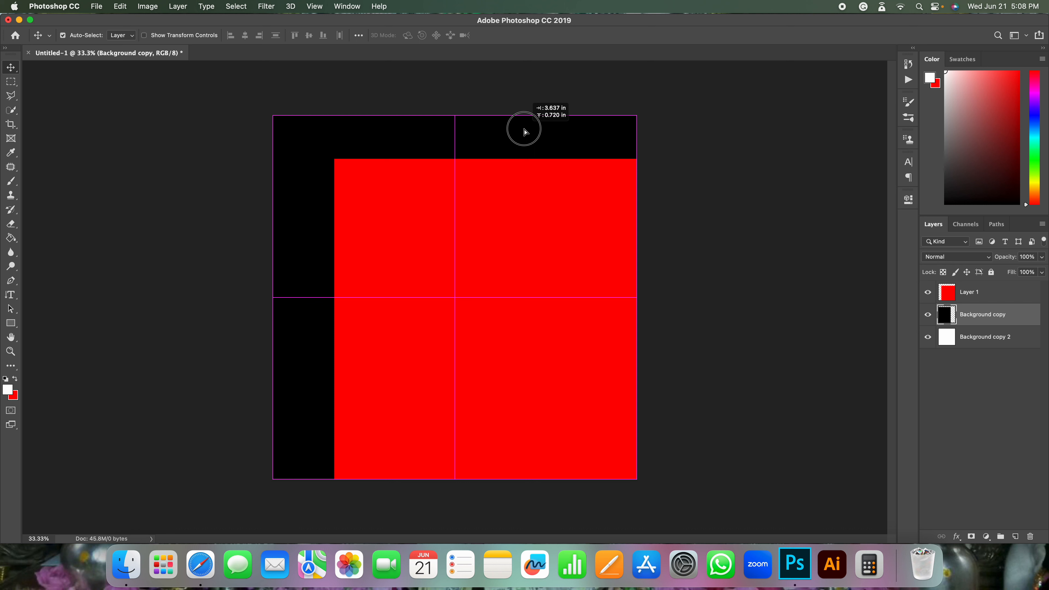
drag(525, 131, 525, 132)
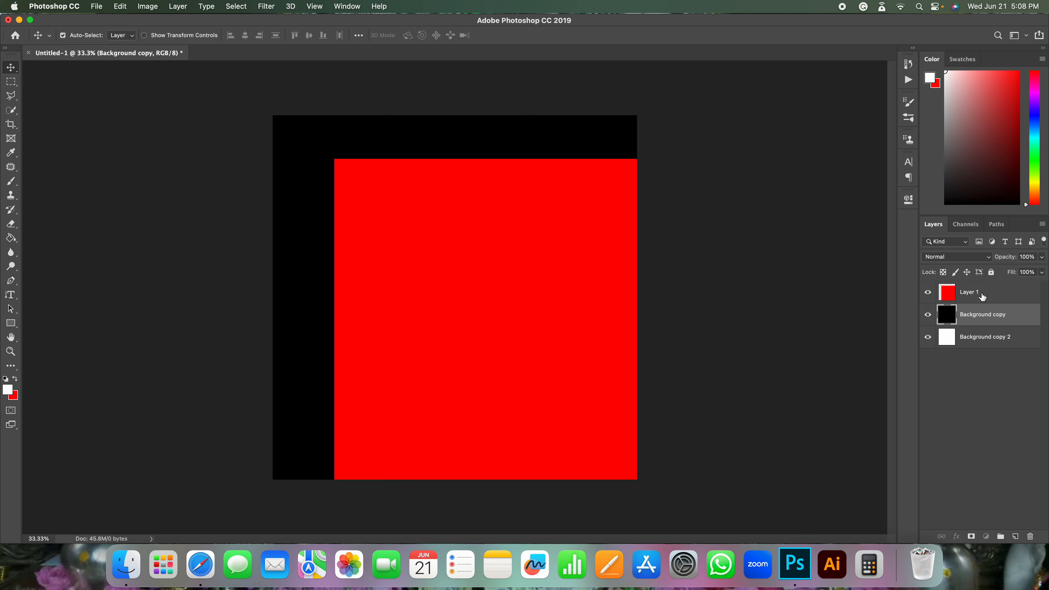
click(994, 291)
drag(495, 274, 444, 243)
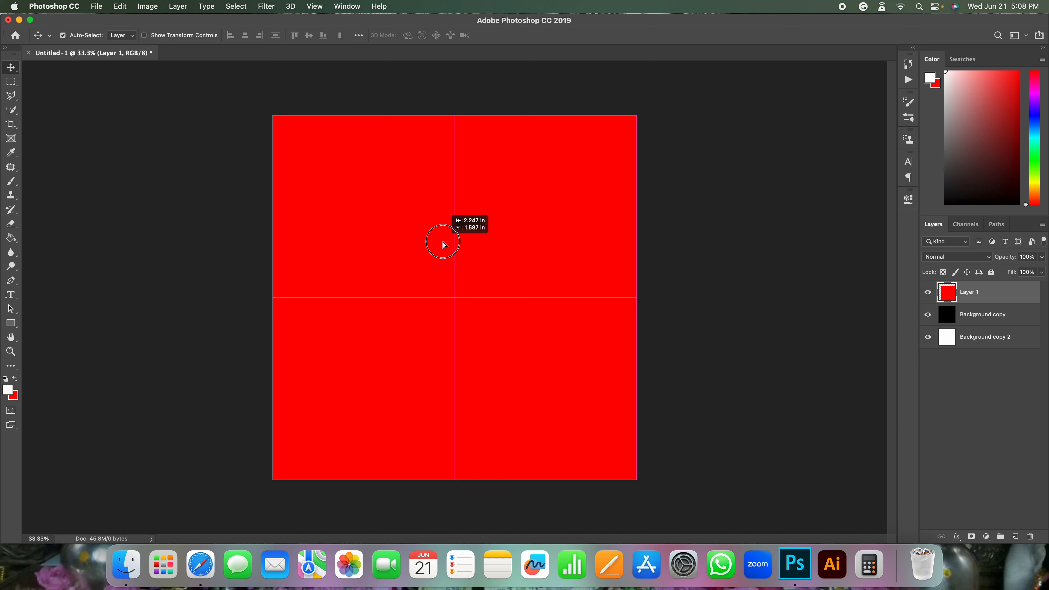
drag(444, 244, 444, 244)
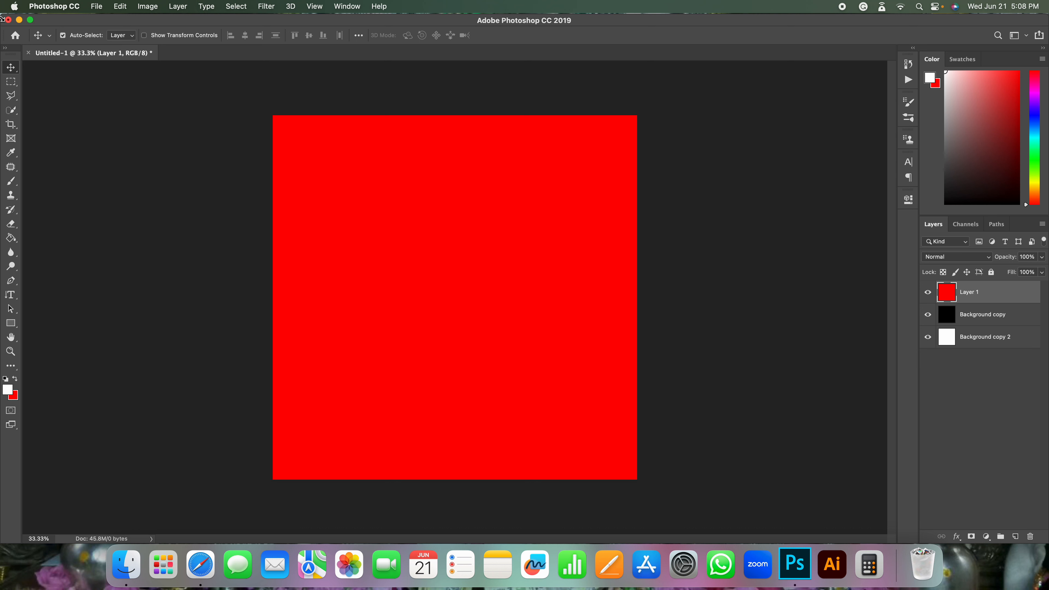
- Add an empty layer above the red Layer 1 and try a large rectangular marquee selection on it
click(11, 84)
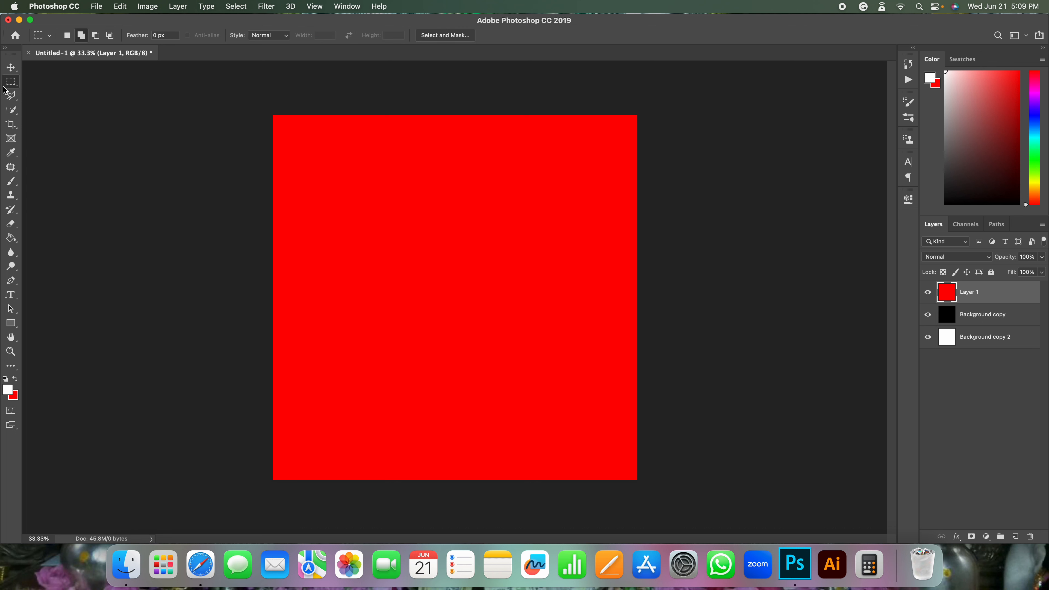
click(1016, 537)
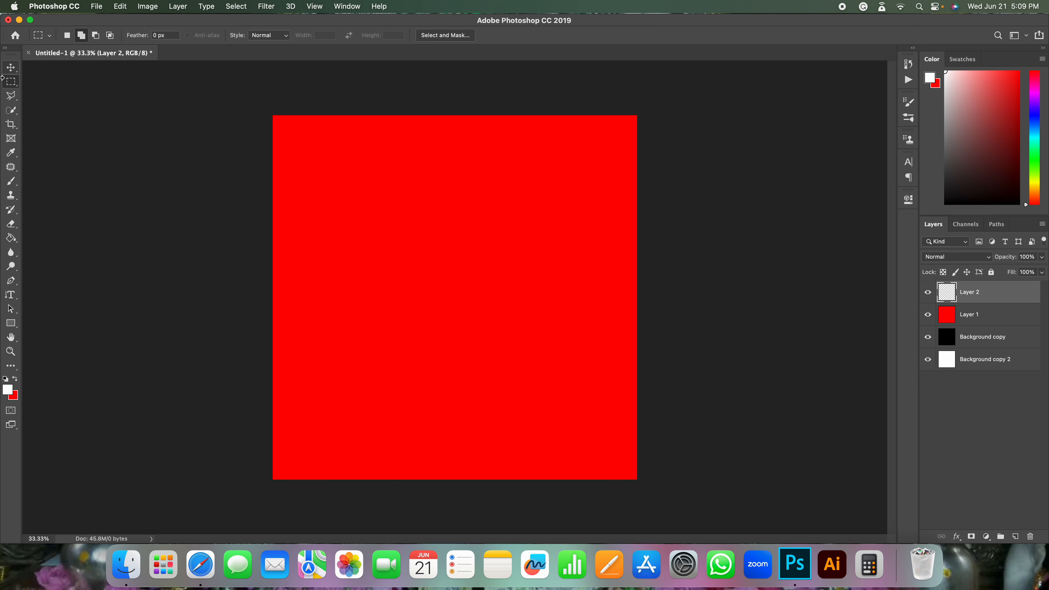
click(13, 86)
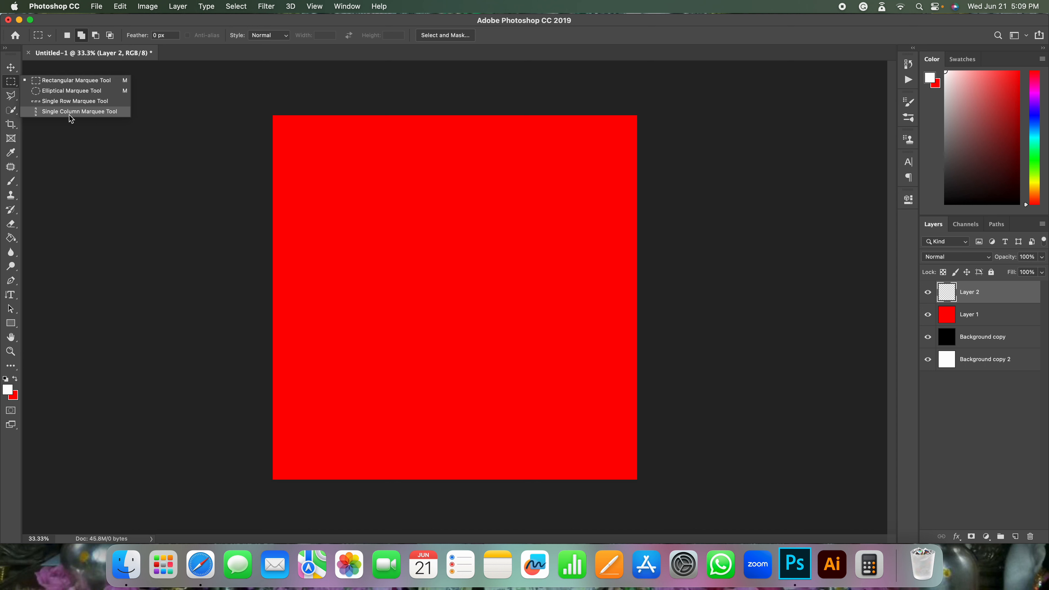
click(49, 80)
drag(314, 155, 612, 450)
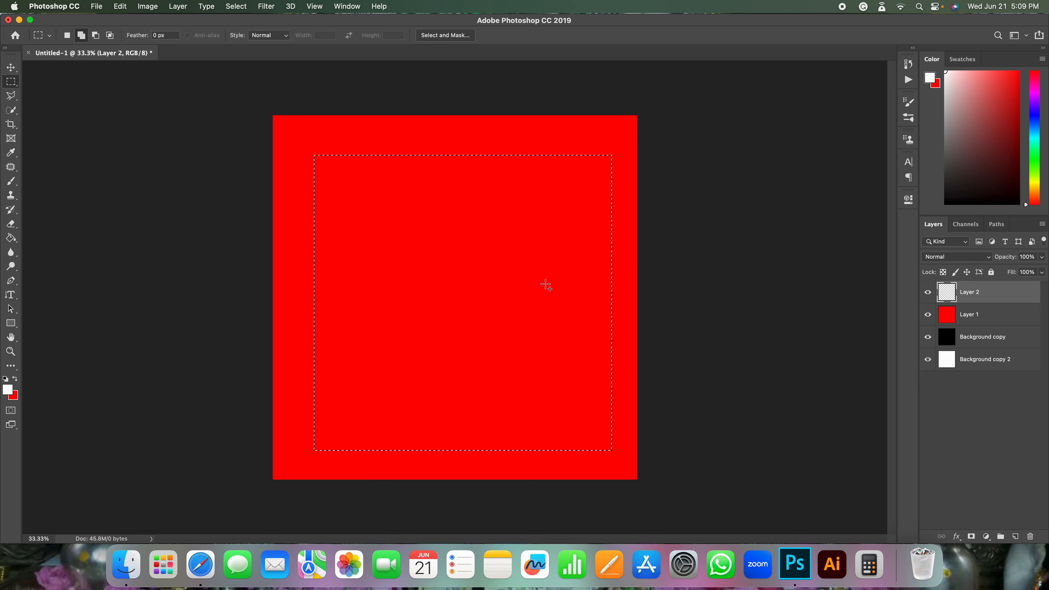
click(537, 285)
- Try a large elliptical marquee selection inside the canvas and clear it
right_click(20, 86)
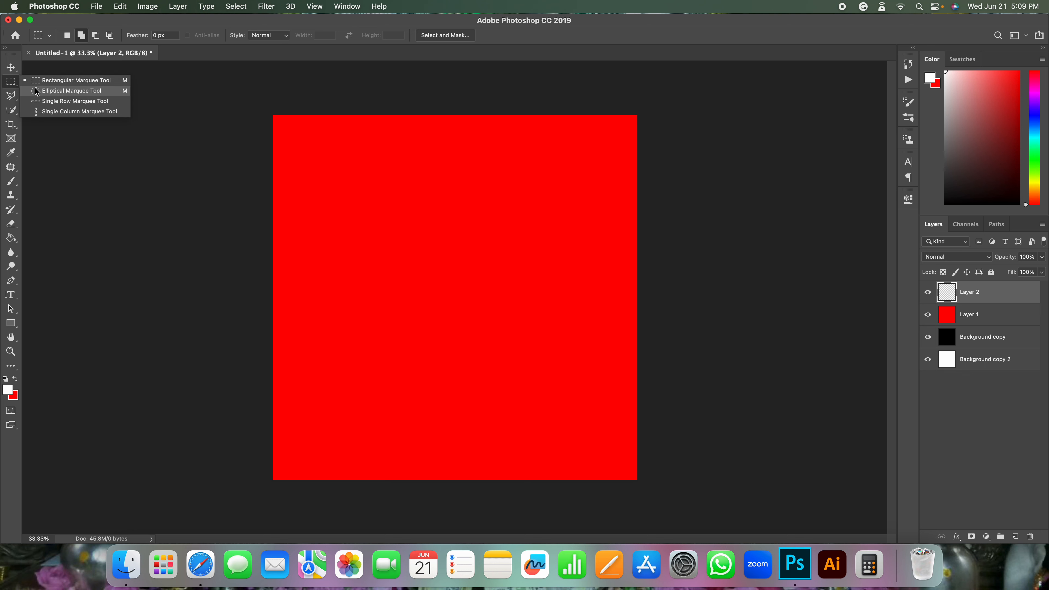
click(71, 90)
drag(312, 159, 611, 446)
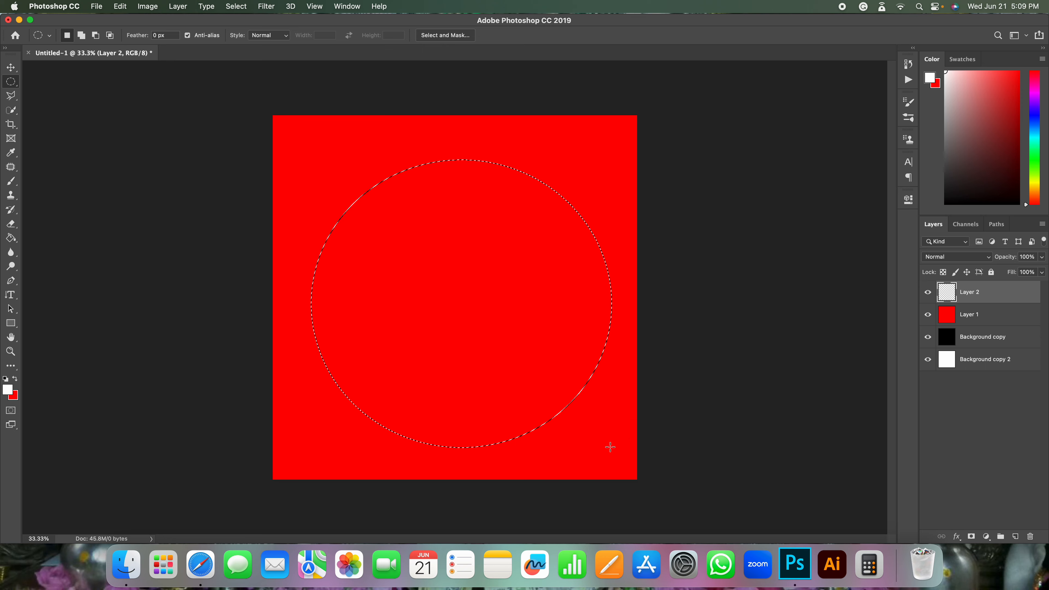
click(649, 372)
- Try the Single Row Marquee Tool across the upper part of the canvas
right_click(11, 82)
click(44, 103)
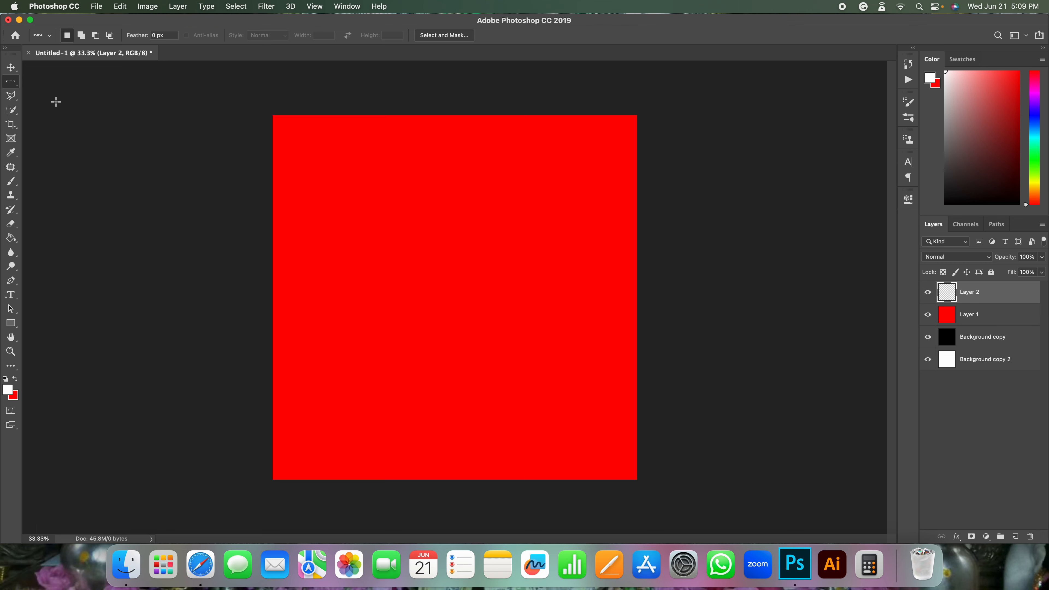
drag(297, 170, 487, 307)
drag(340, 227, 432, 248)
- Select a full-height single column left of the canvas centre and return to the Rectangular Marquee Tool
right_click(10, 81)
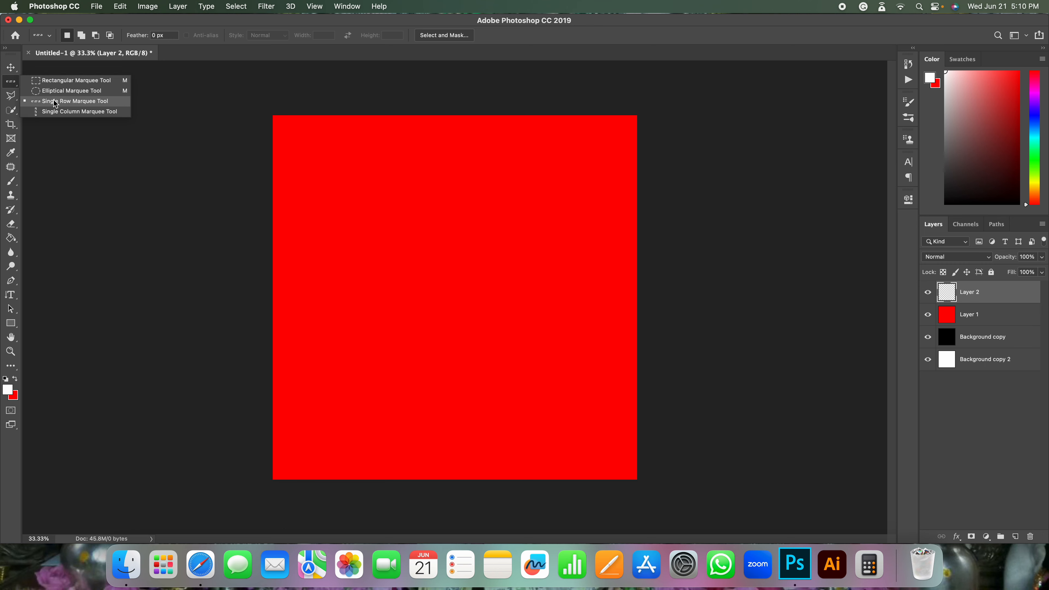
click(79, 111)
drag(410, 250, 385, 329)
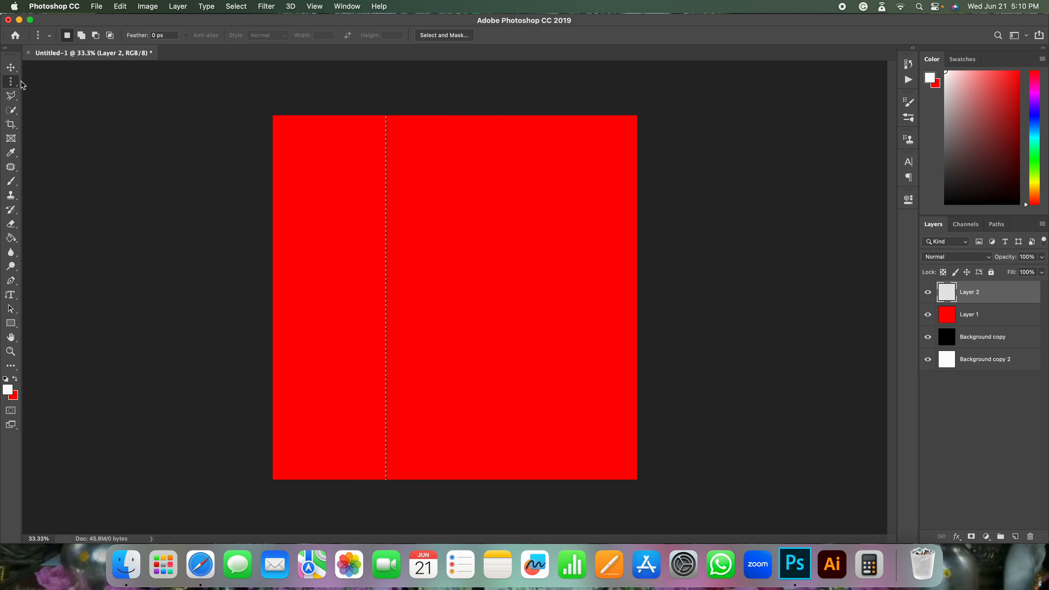
key(shift+m)
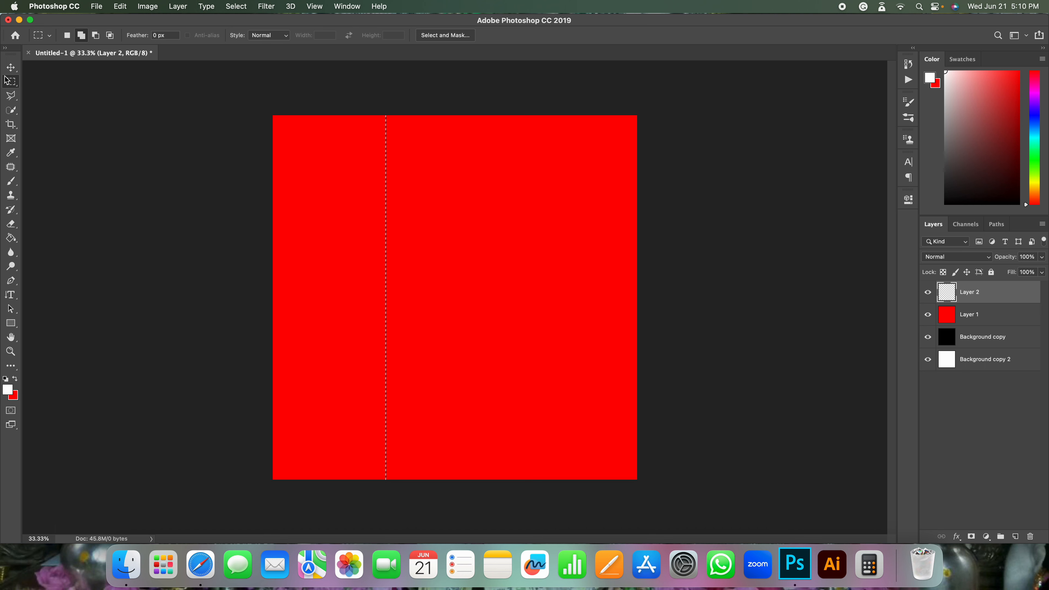
- Activate the Move tool and add two empty layers above Layer 2
click(11, 69)
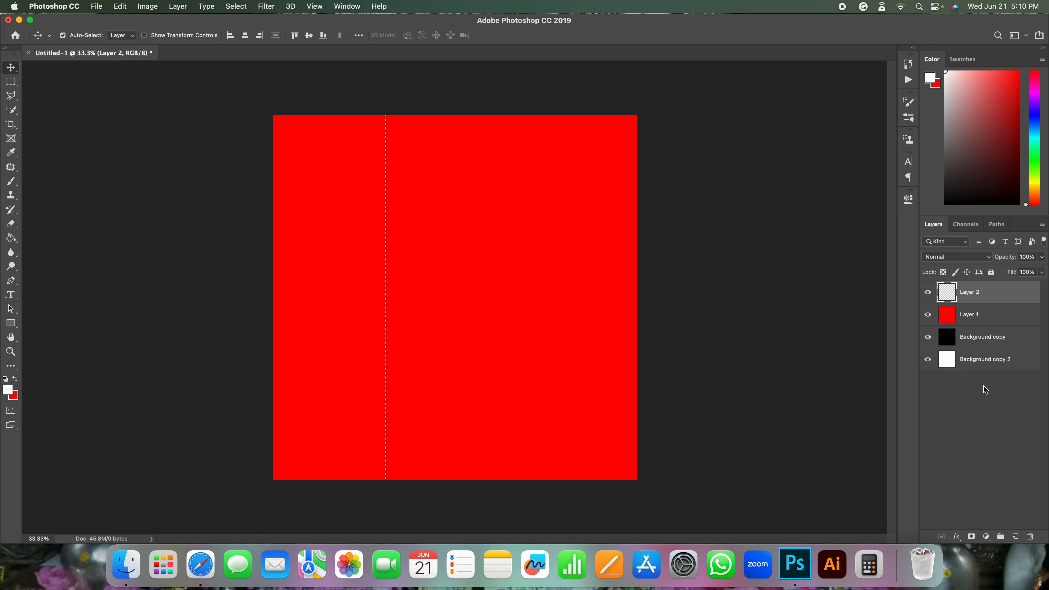
click(1016, 537)
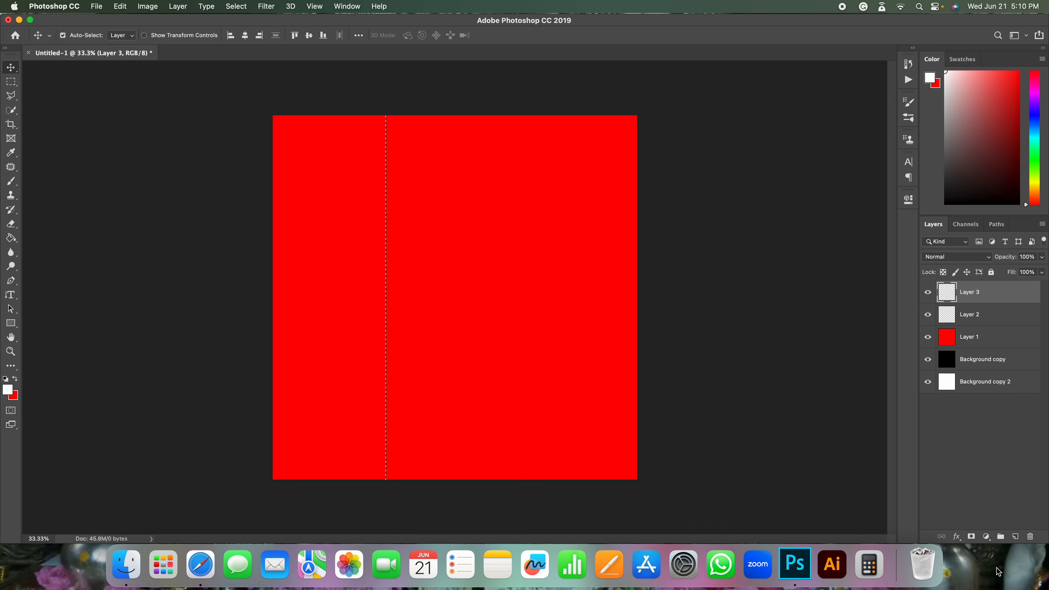
click(1016, 537)
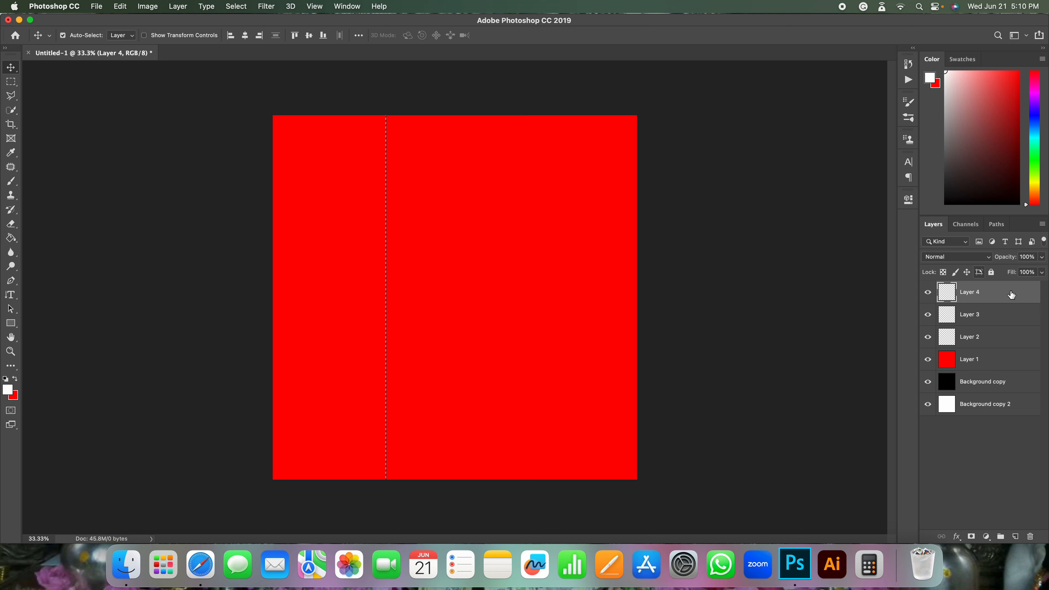
- Delete the topmost empty Layer 4 and review the layer commands offered for Layer 3
right_click(982, 297)
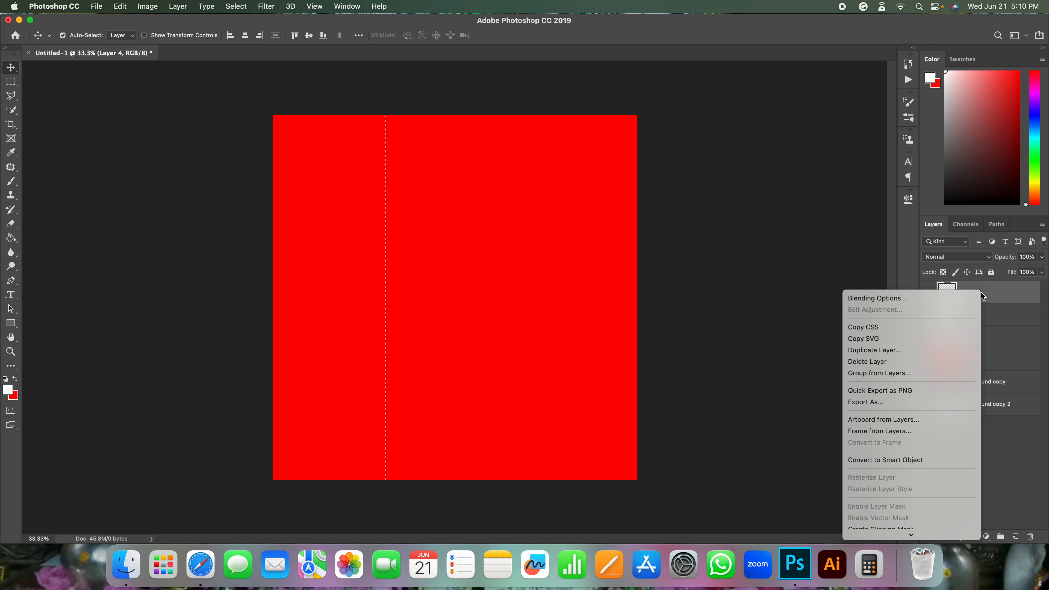
scroll(902, 460, down, 10)
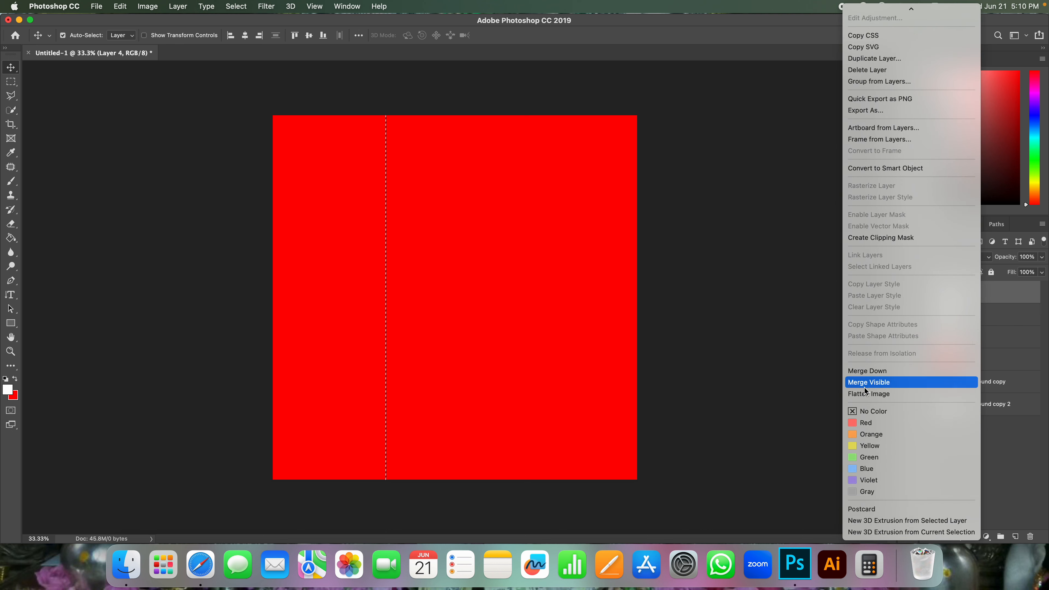
mouse_move(893, 14)
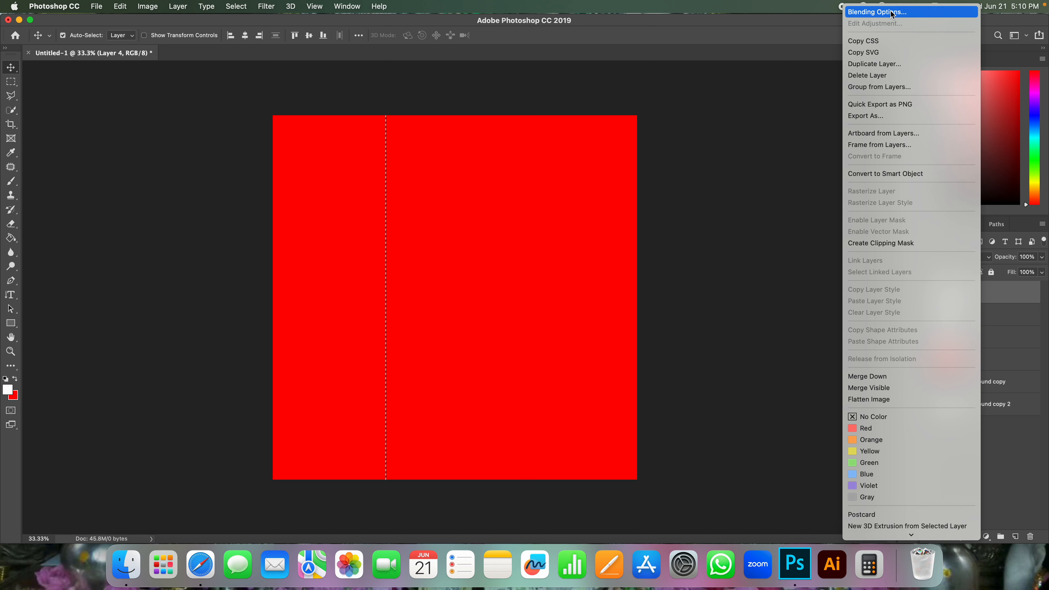
click(877, 77)
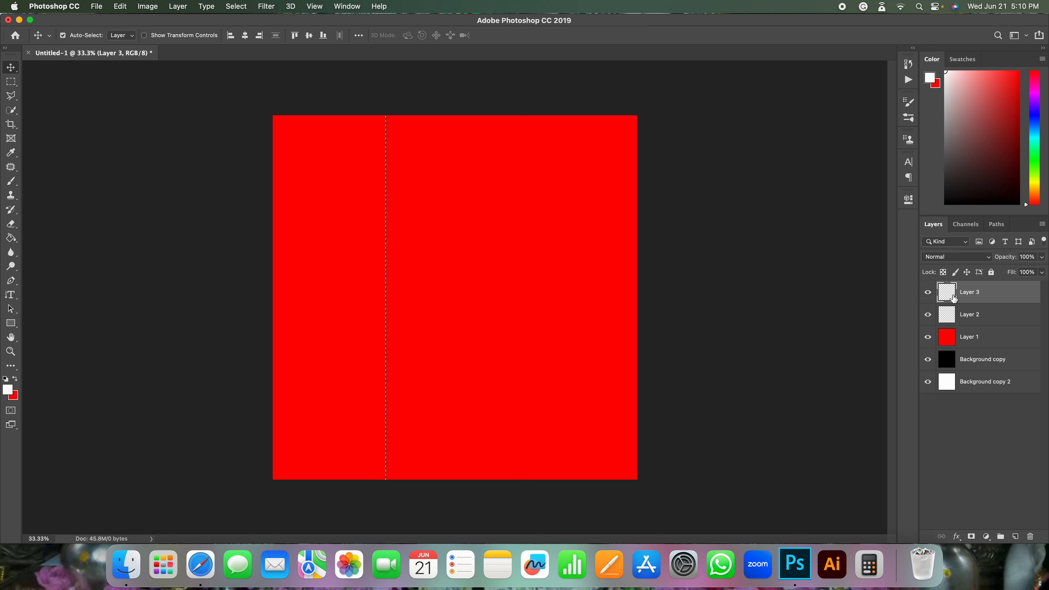
right_click(963, 299)
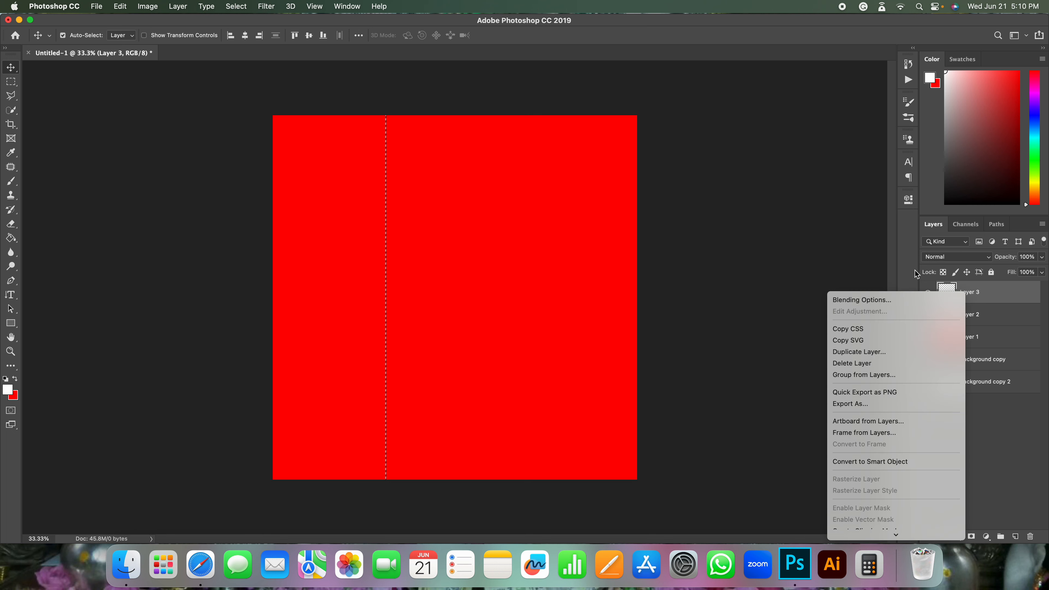
mouse_move(883, 537)
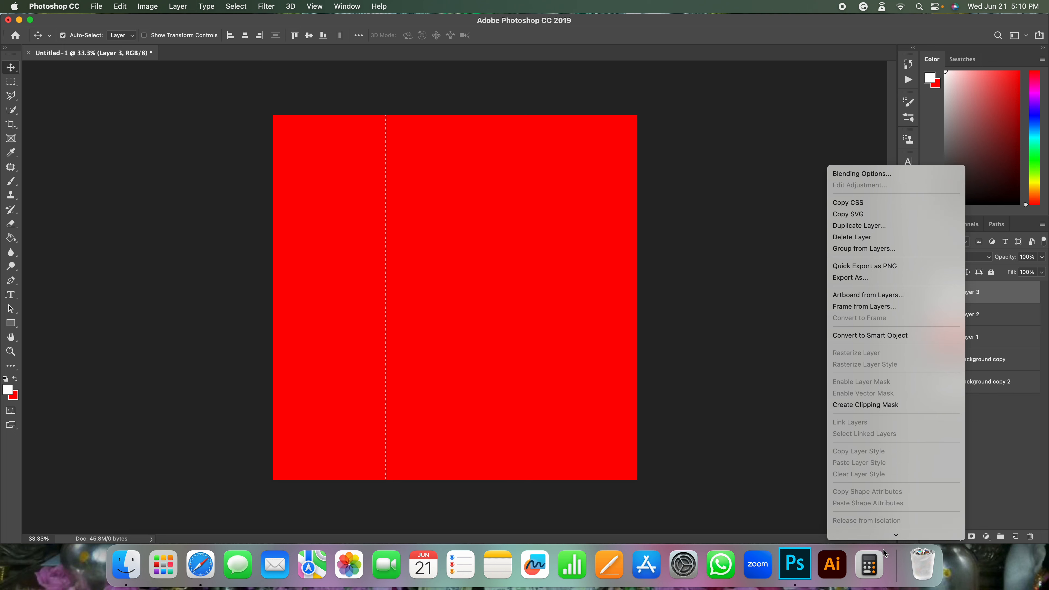
click(1010, 438)
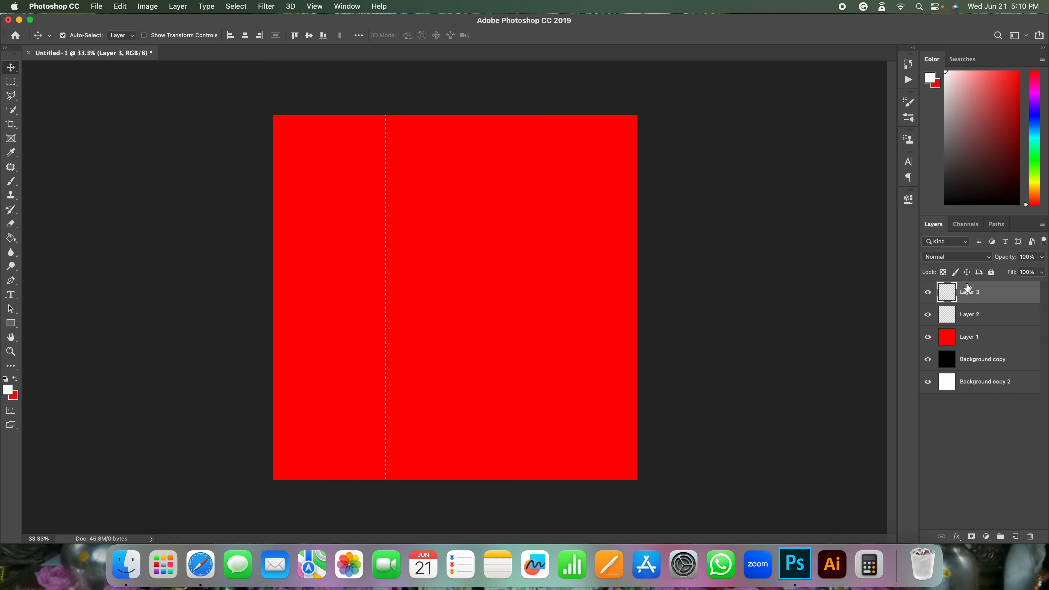
- Delete the black Background copy layer and undo that deletion
click(991, 316)
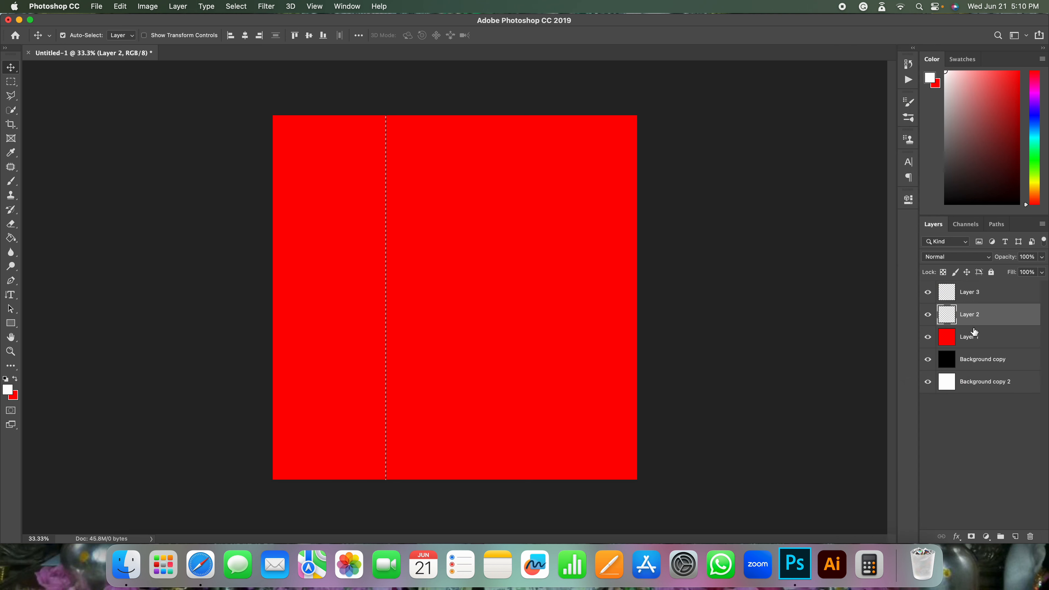
click(983, 366)
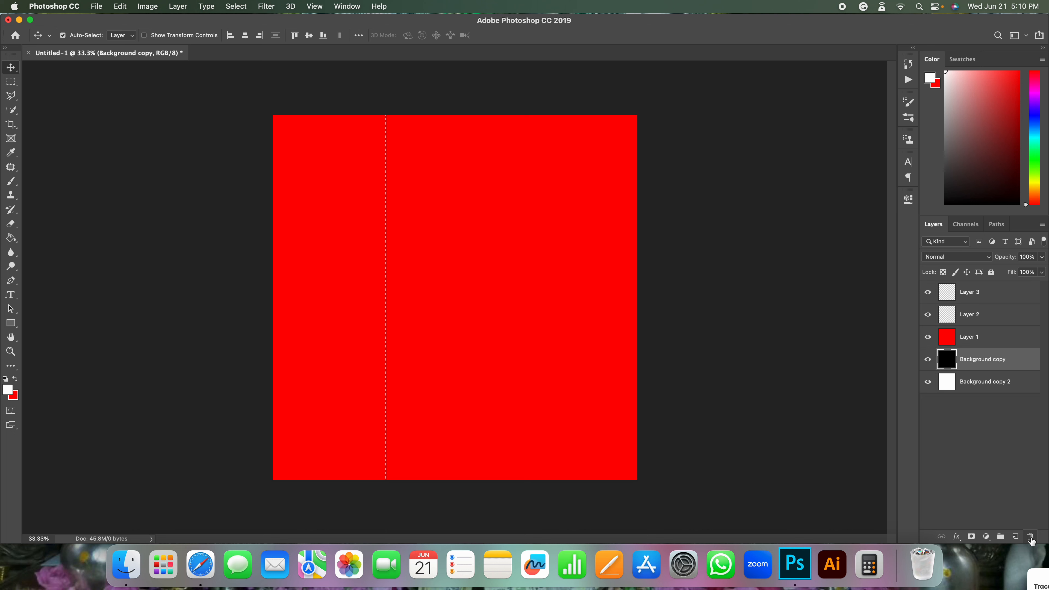
click(1031, 537)
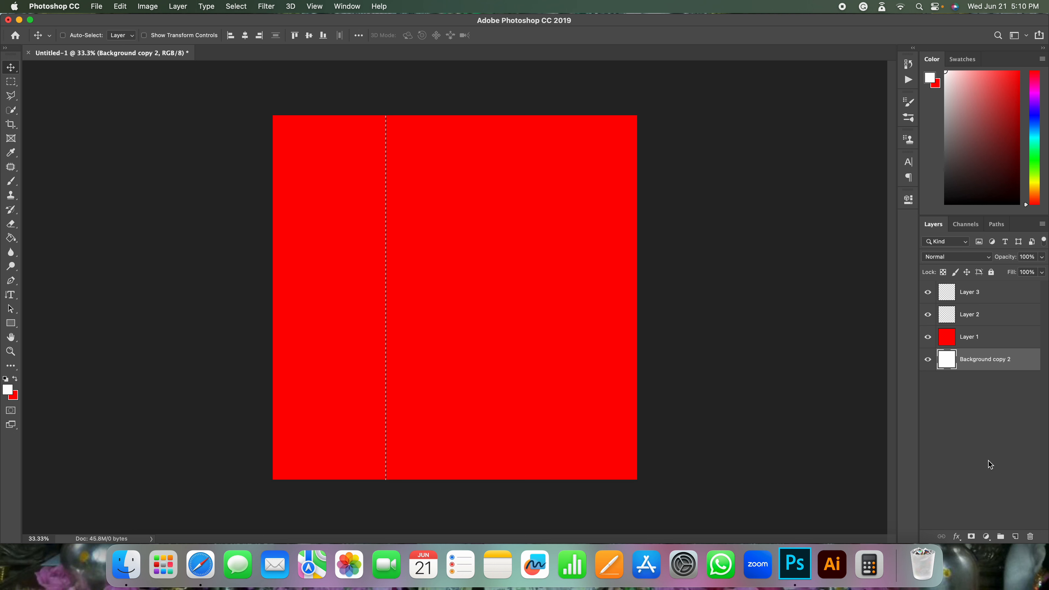
key(super+z)
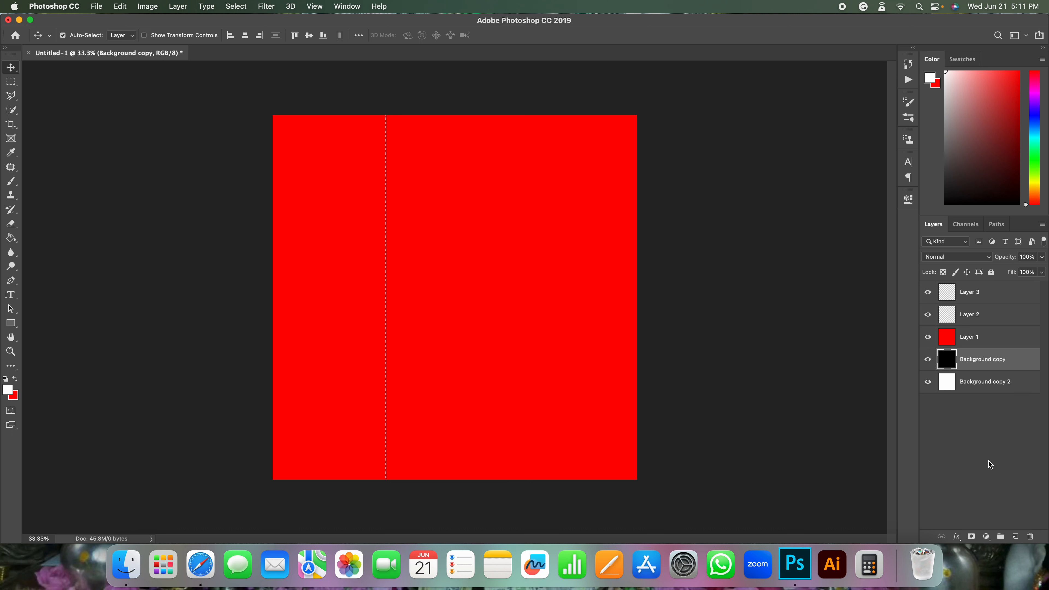
- Undo the Layer 4 deletion, both added layers and the column selection, going back to the empty Layer 2 on top
key(super+y)
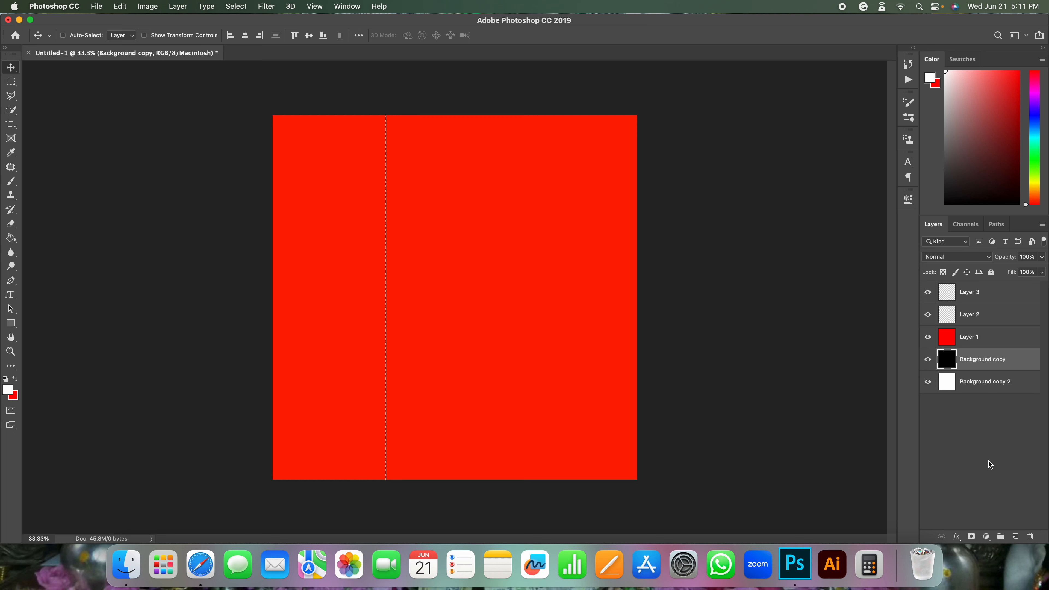
key(super+d)
key(super+z)
key(alt+shift+super+n)
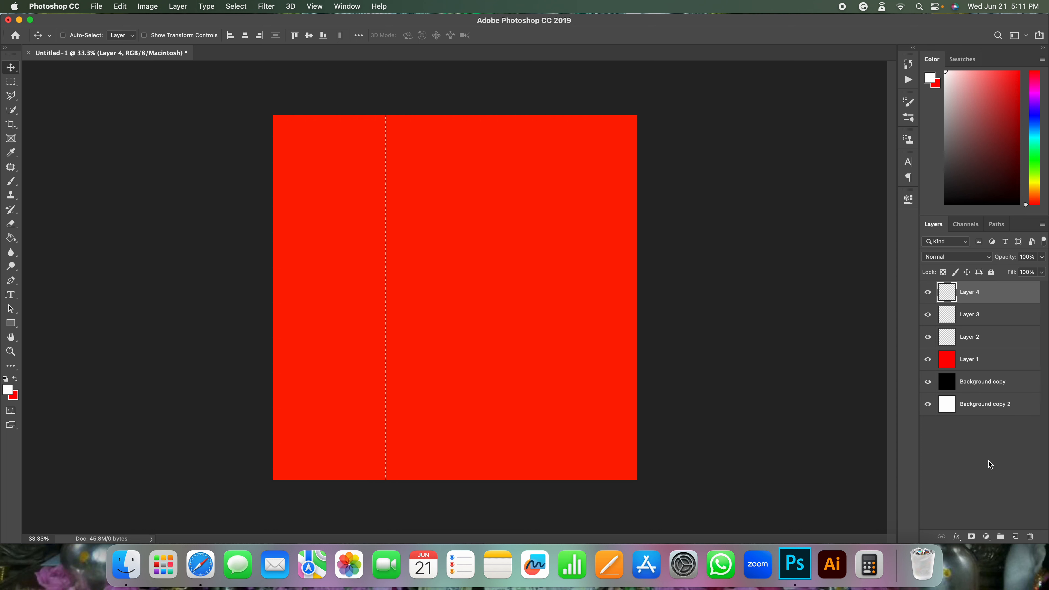
key(super+z)
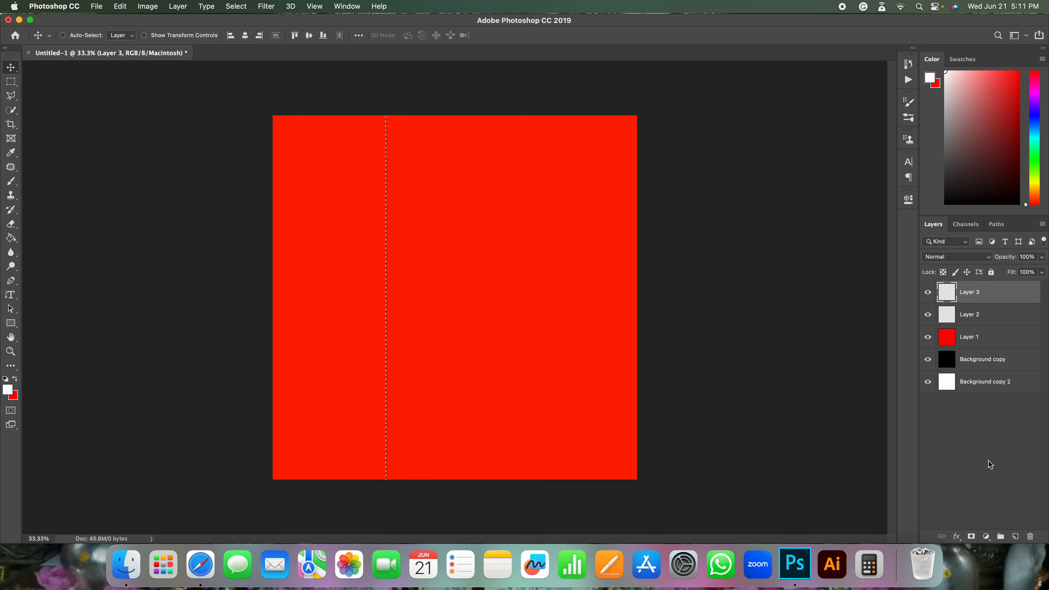
key(super+z)
key(super+z)
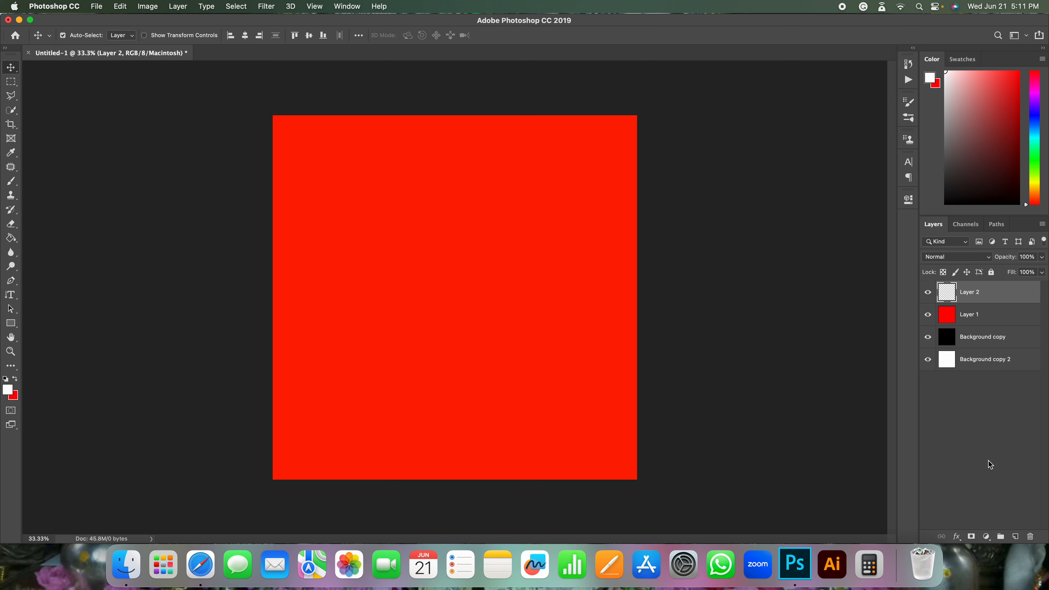
key(super+z)
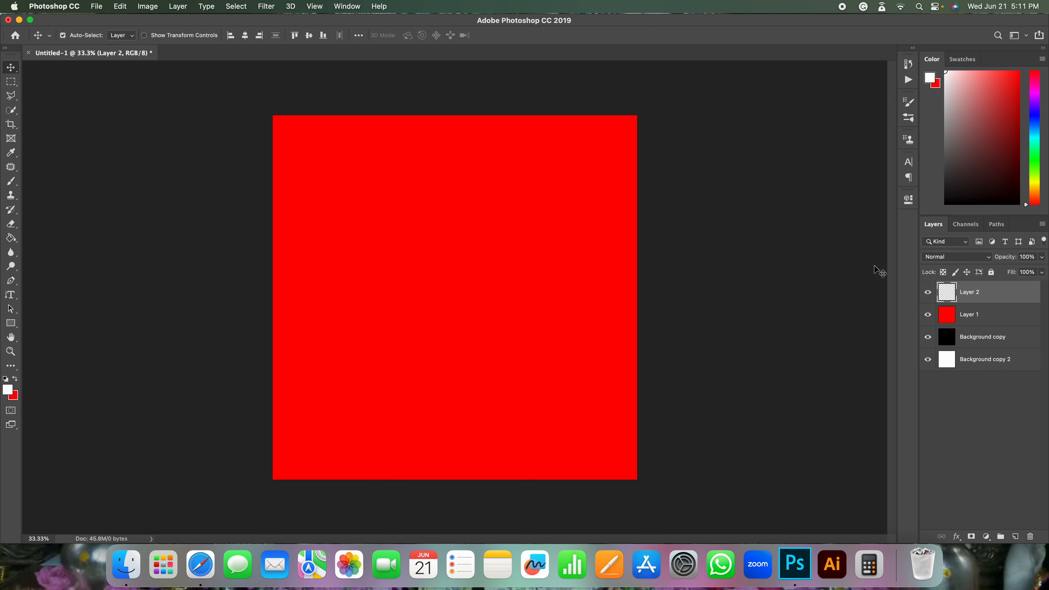
- Delete the red Layer 1 from beneath the empty Layer 2
click(969, 317)
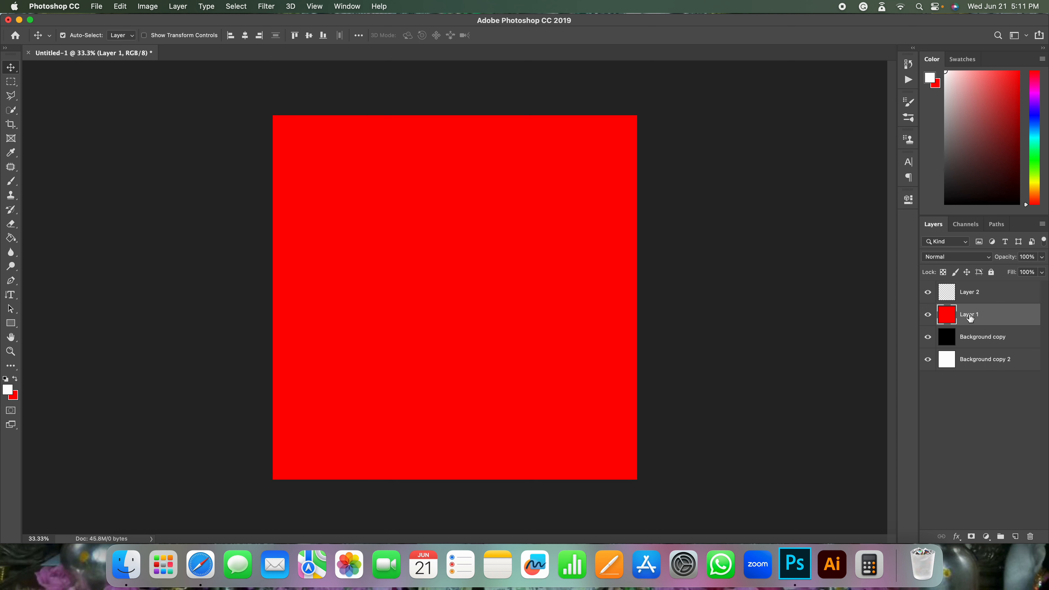
click(1030, 536)
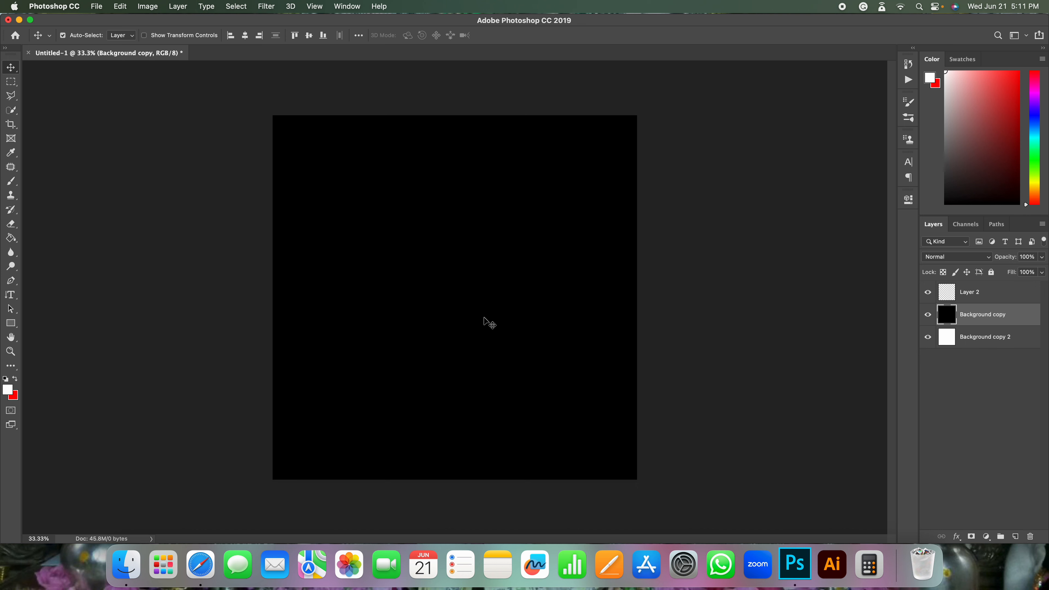
- Delete the empty Layer 2 and add a new empty layer above the black Background copy
click(972, 296)
click(1031, 536)
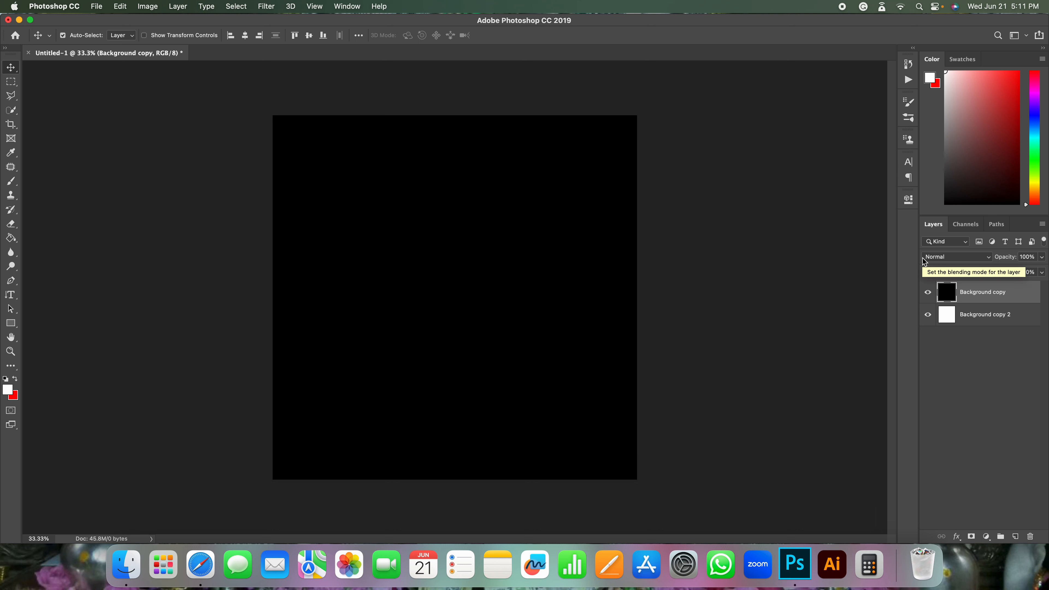
click(1016, 537)
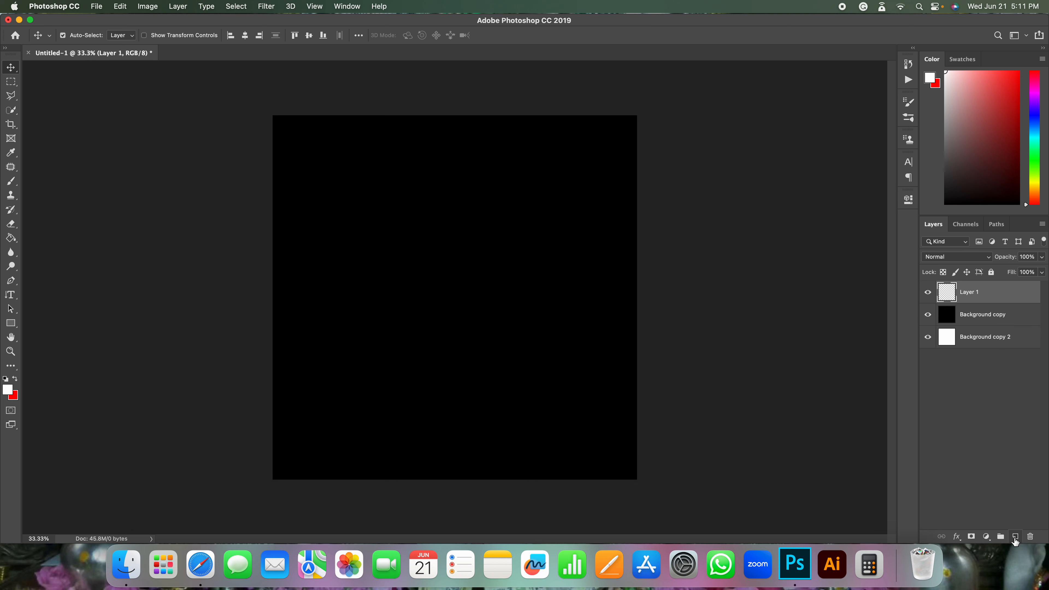
- Swap the foreground and background colors repeatedly, ending with red as foreground and white as background
click(14, 381)
click(16, 380)
click(16, 379)
click(16, 379)
click(17, 379)
click(16, 380)
click(16, 380)
click(16, 381)
click(15, 379)
click(16, 379)
click(15, 379)
click(15, 380)
- Change the red foreground color to bright blue, hex 0012ff
click(7, 391)
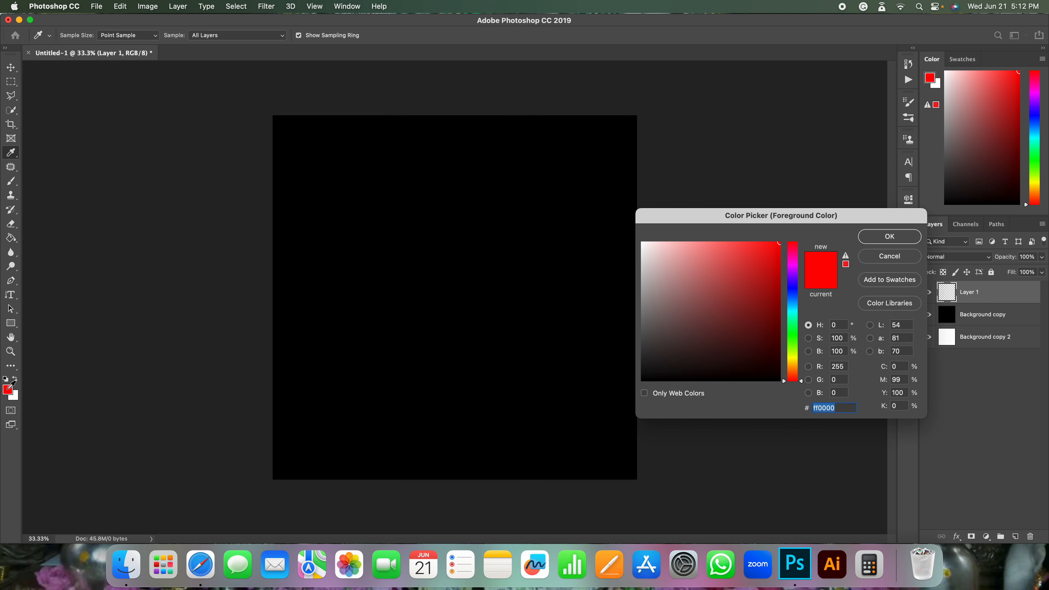
drag(757, 258, 779, 359)
click(785, 290)
drag(779, 295, 779, 242)
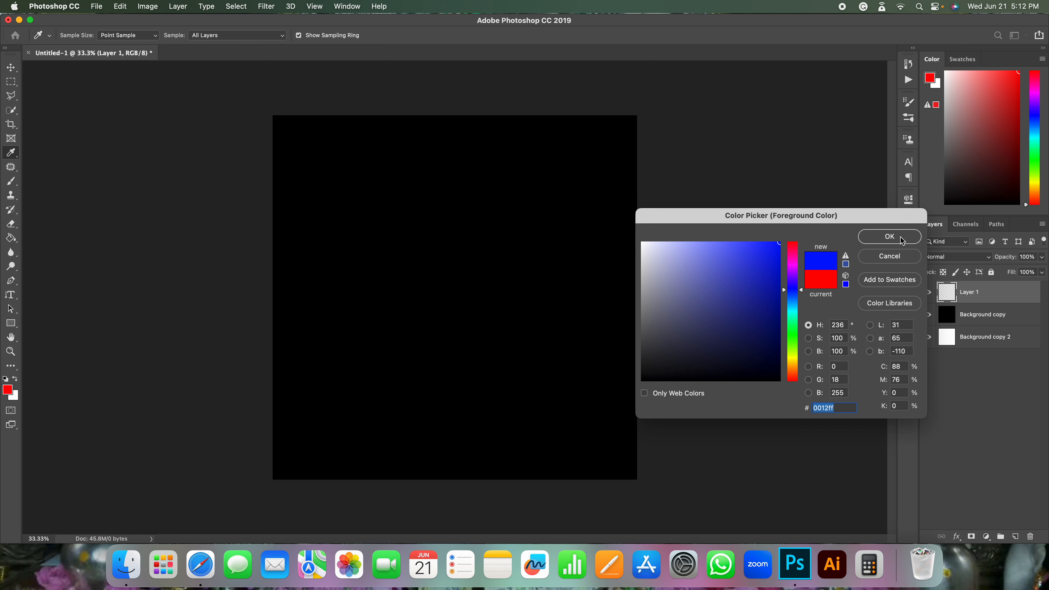
click(890, 237)
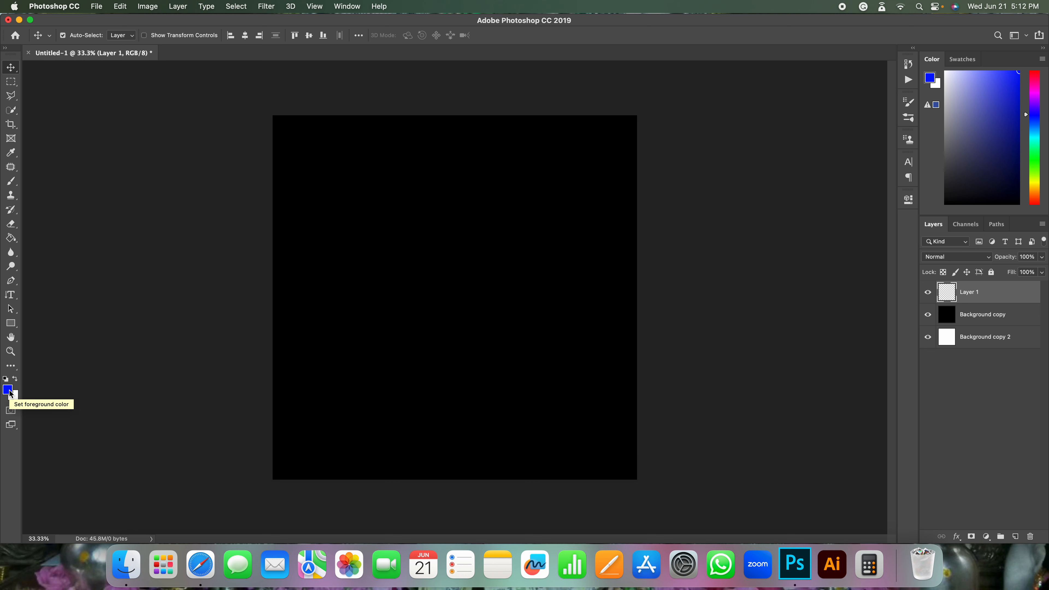
- Swap the two colors so blue becomes the background, and set the white foreground color to red ff0000
click(15, 380)
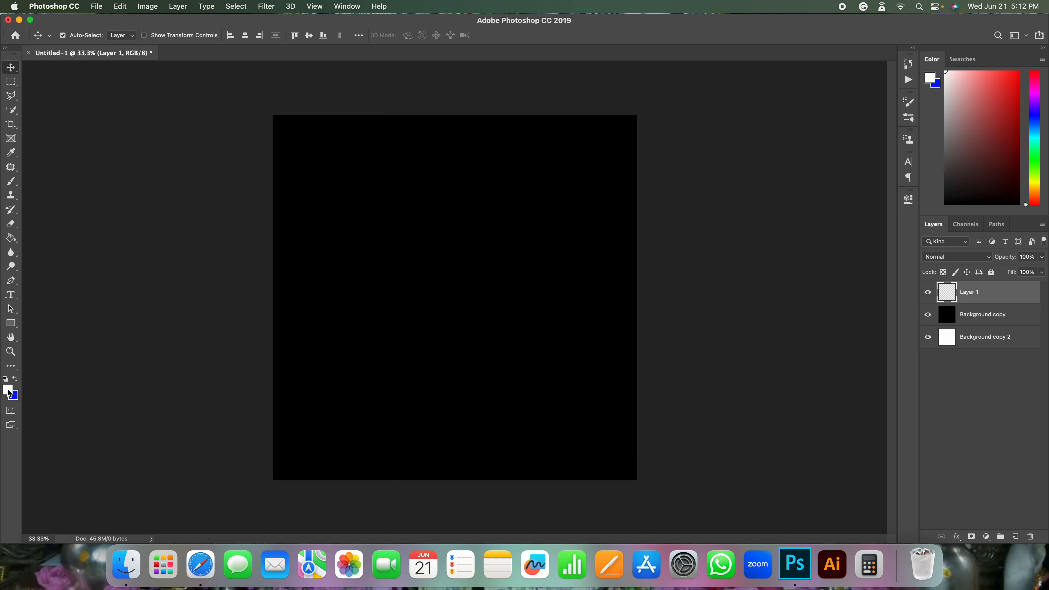
click(7, 390)
drag(748, 294, 792, 236)
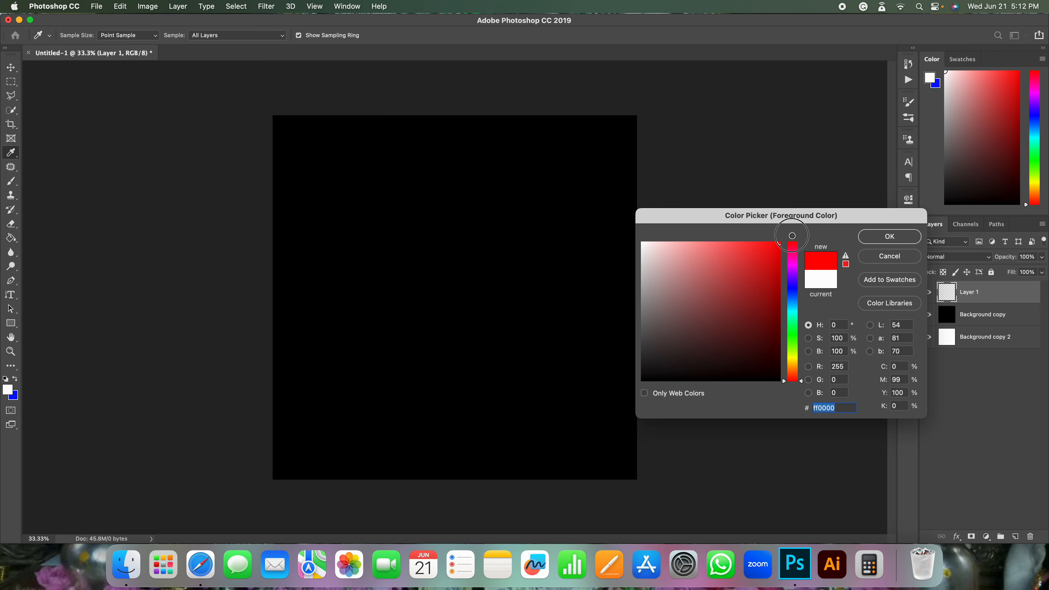
click(915, 240)
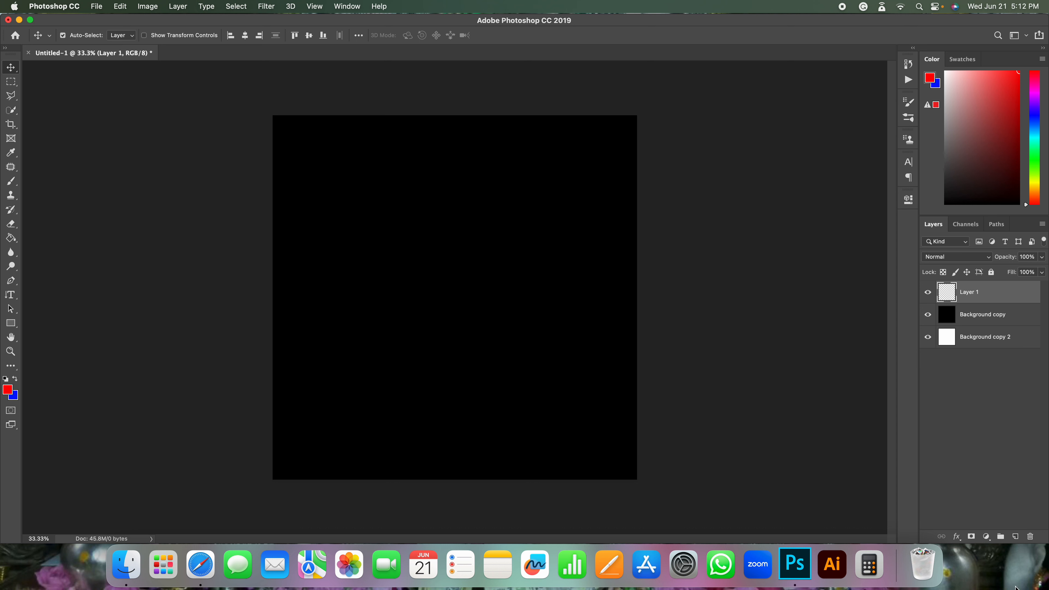
- Replace the empty Layer 1 with a new empty layer and activate the Paint Bucket tool
click(1031, 537)
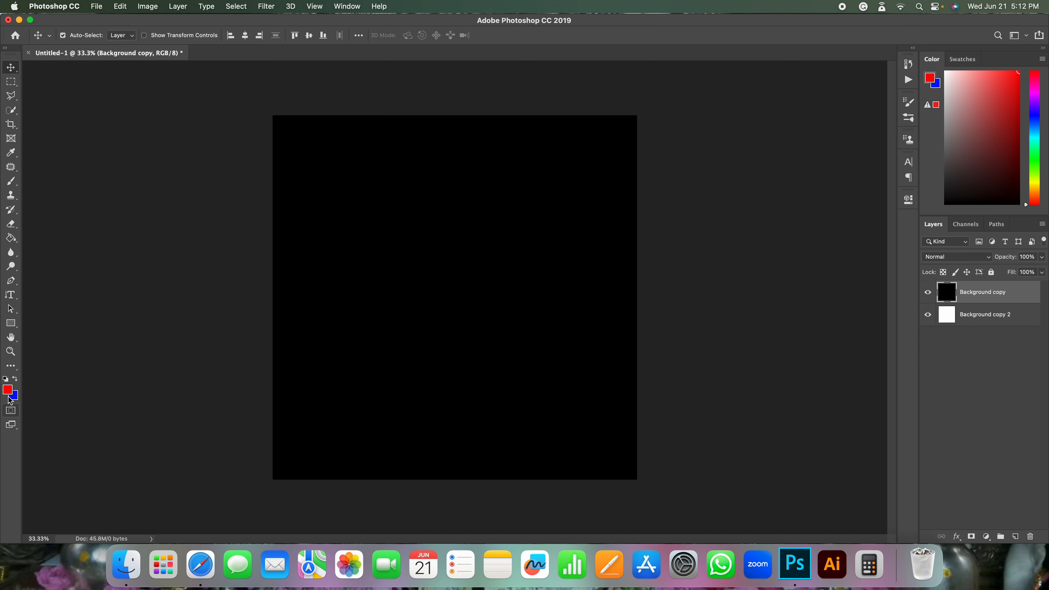
click(1016, 537)
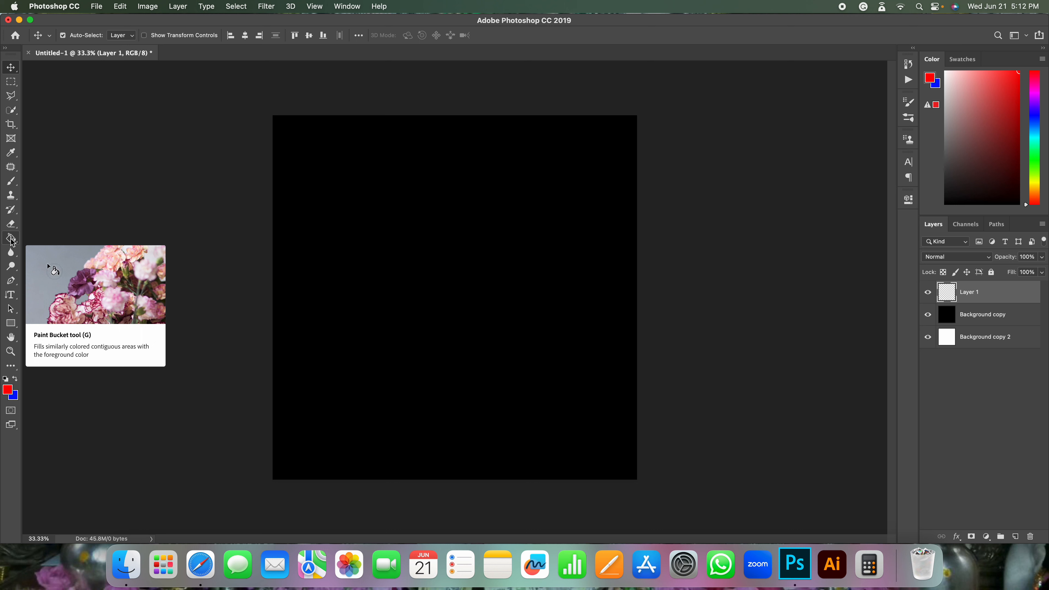
click(11, 241)
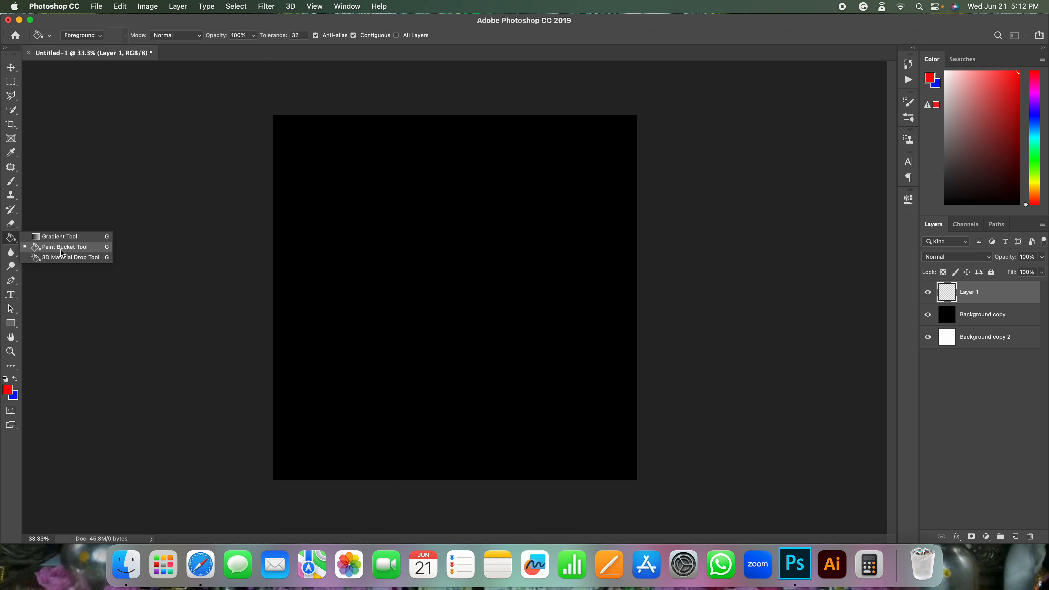
click(82, 248)
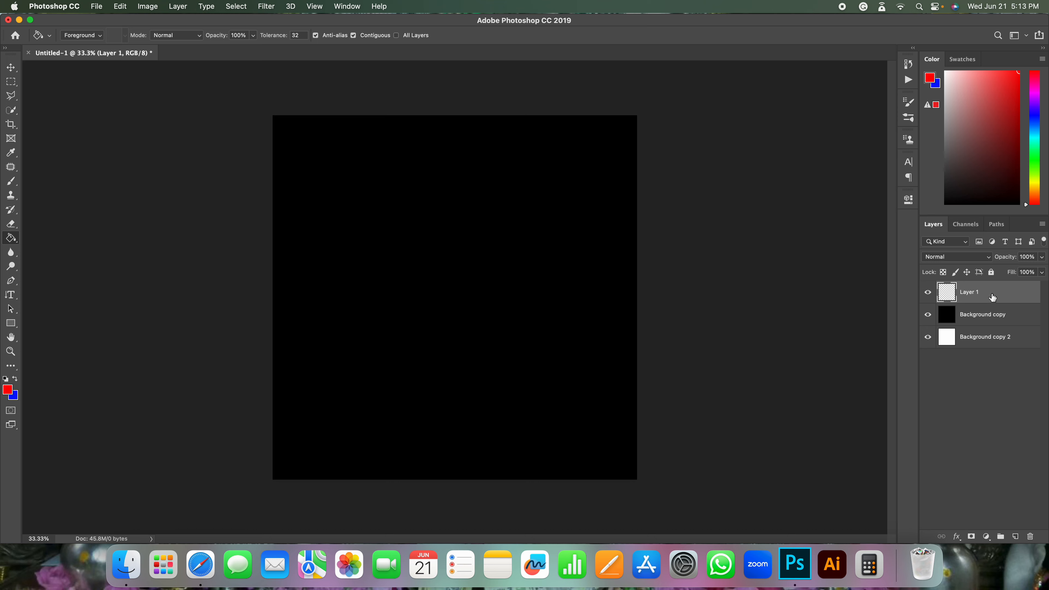
- Hide the Background copy and Background copy 2 layers, and pick red as the foreground color for the Paint Bucket
click(928, 314)
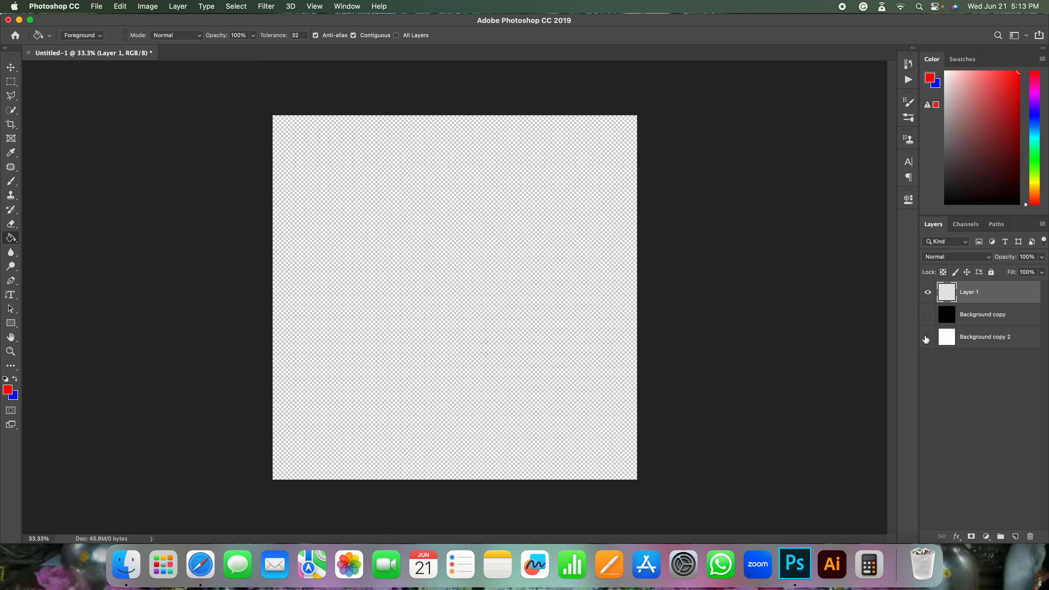
click(928, 338)
right_click(13, 238)
click(34, 247)
click(8, 390)
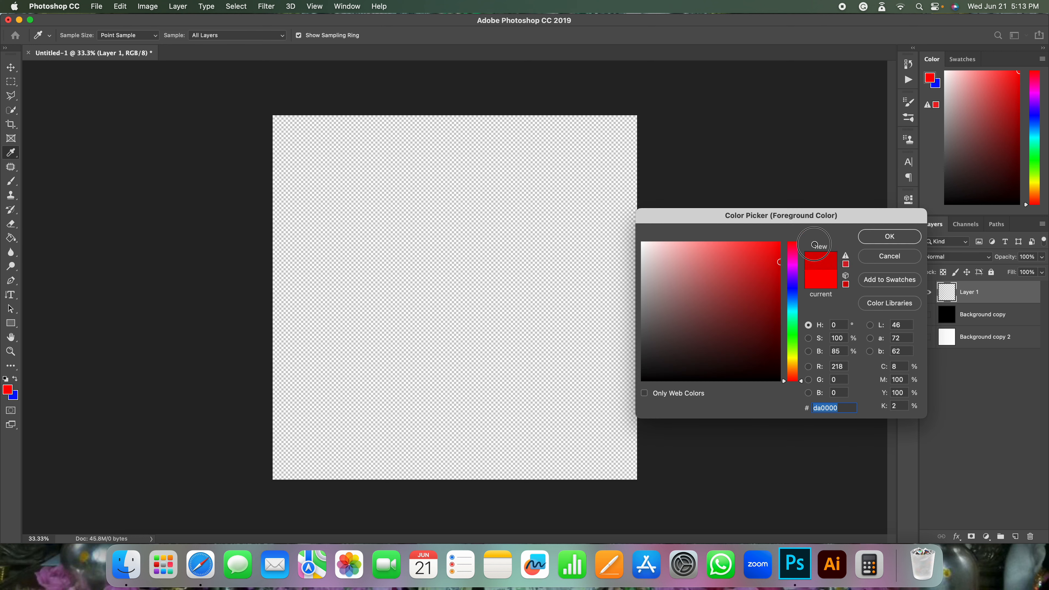
click(874, 241)
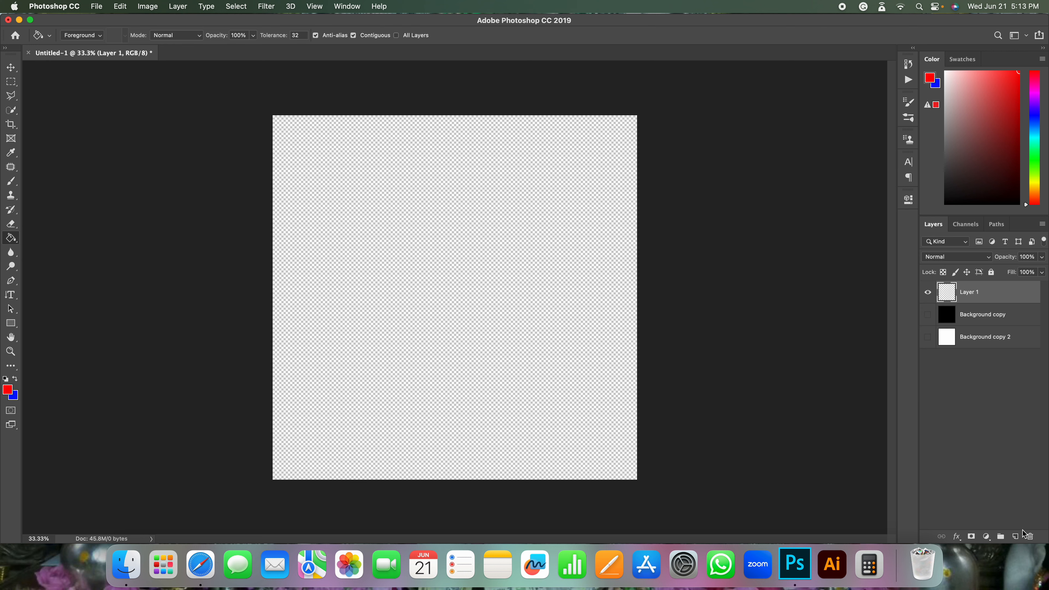
- Add an empty layer above Layer 1, and switch the Paint Bucket's fill source to Pattern and back to Foreground
click(1016, 536)
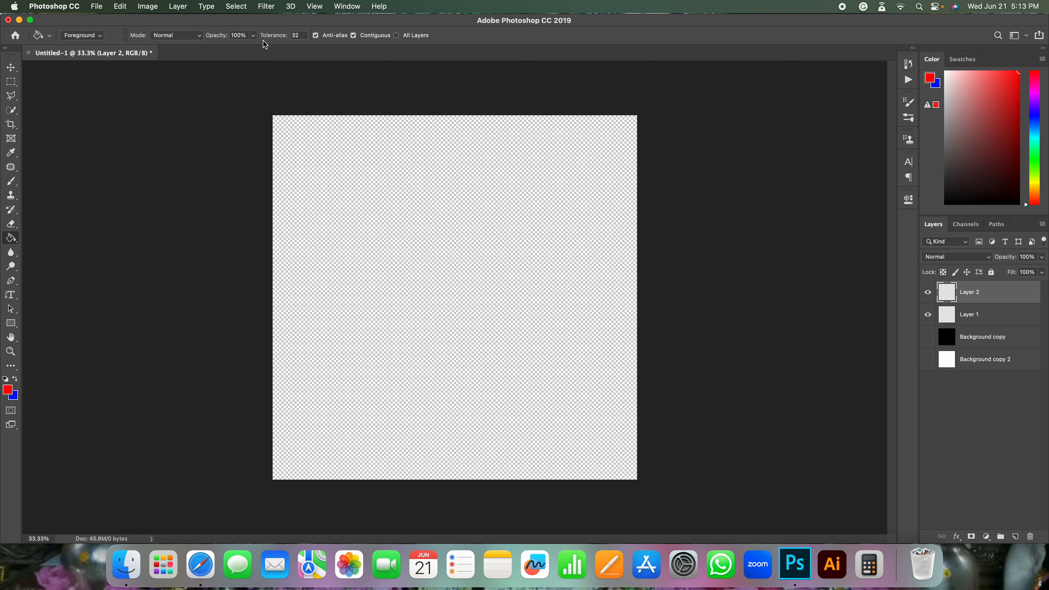
click(91, 36)
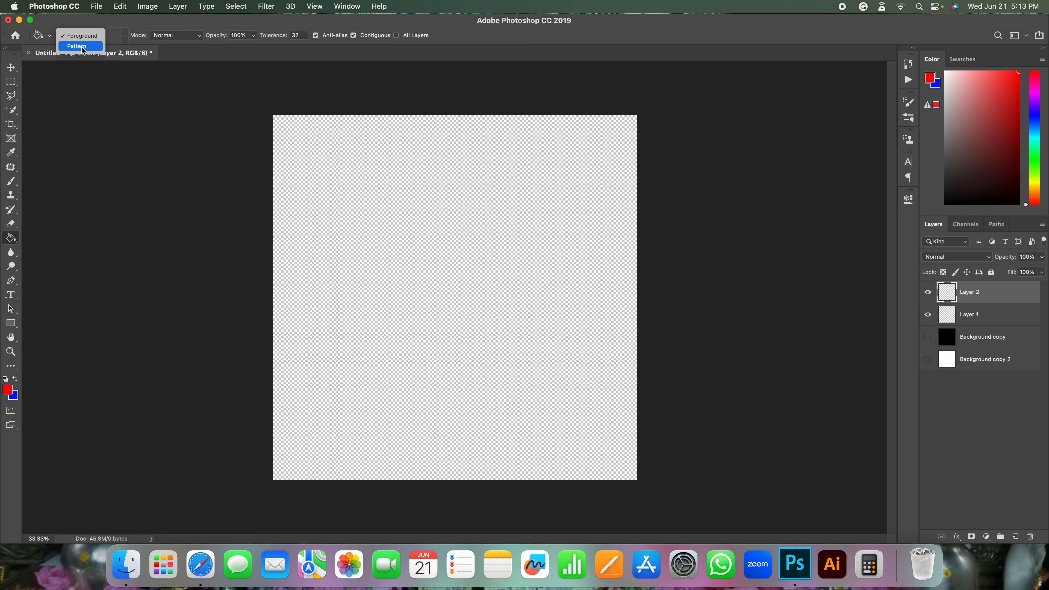
click(89, 47)
click(87, 36)
click(87, 26)
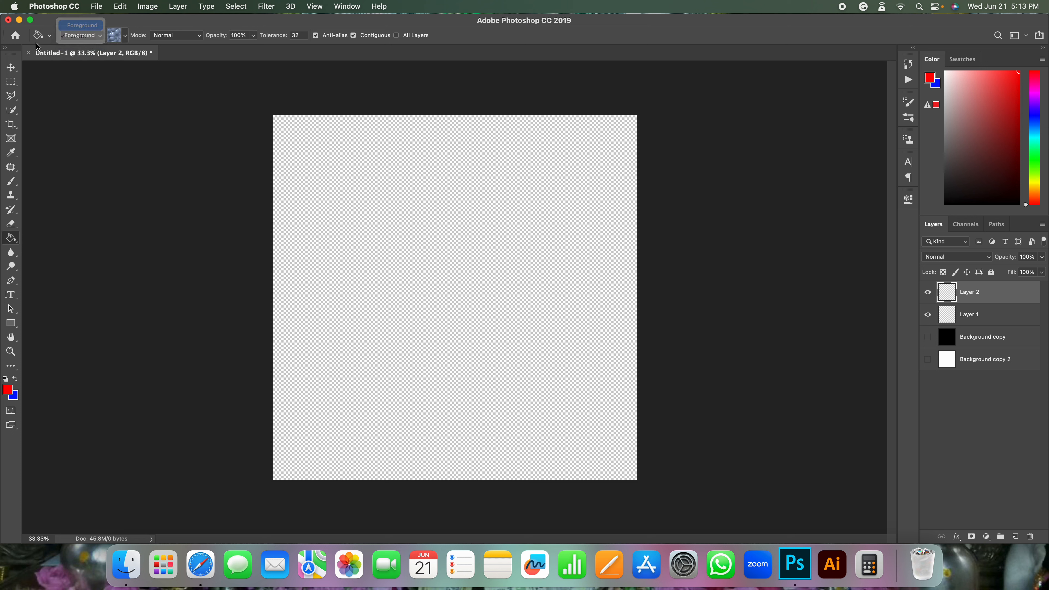
- Look at the tool presets, try the Gradient tool, and return to the Move tool with Layer 2 selected
click(49, 36)
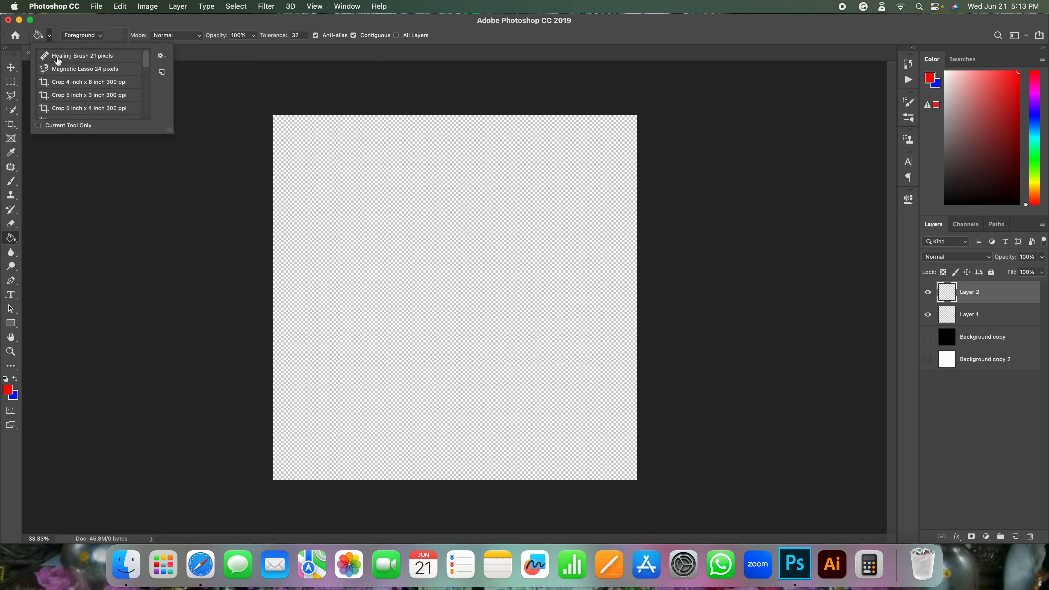
click(40, 37)
drag(4, 239, 42, 248)
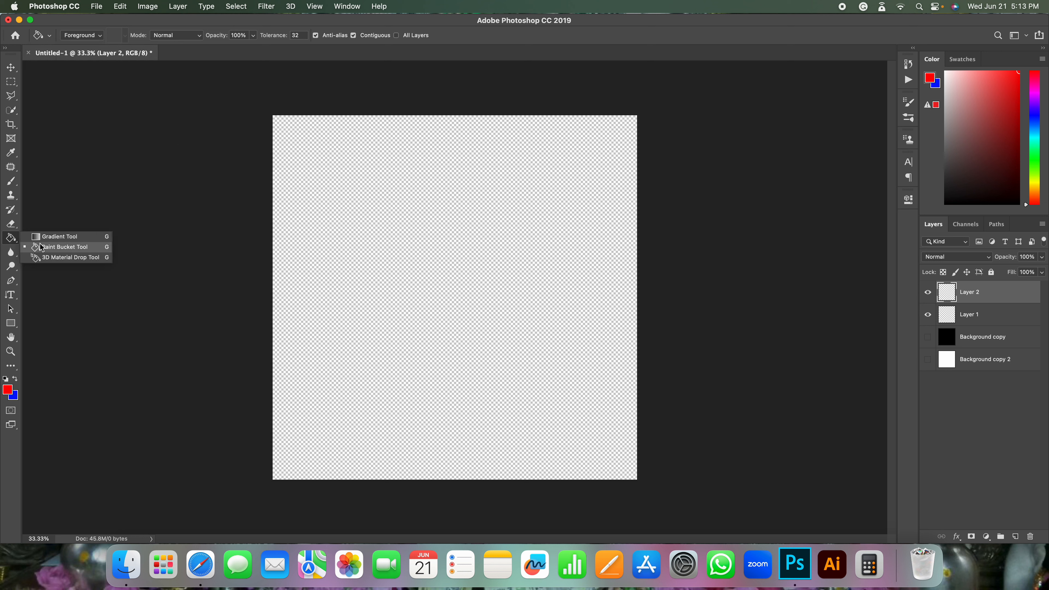
click(58, 236)
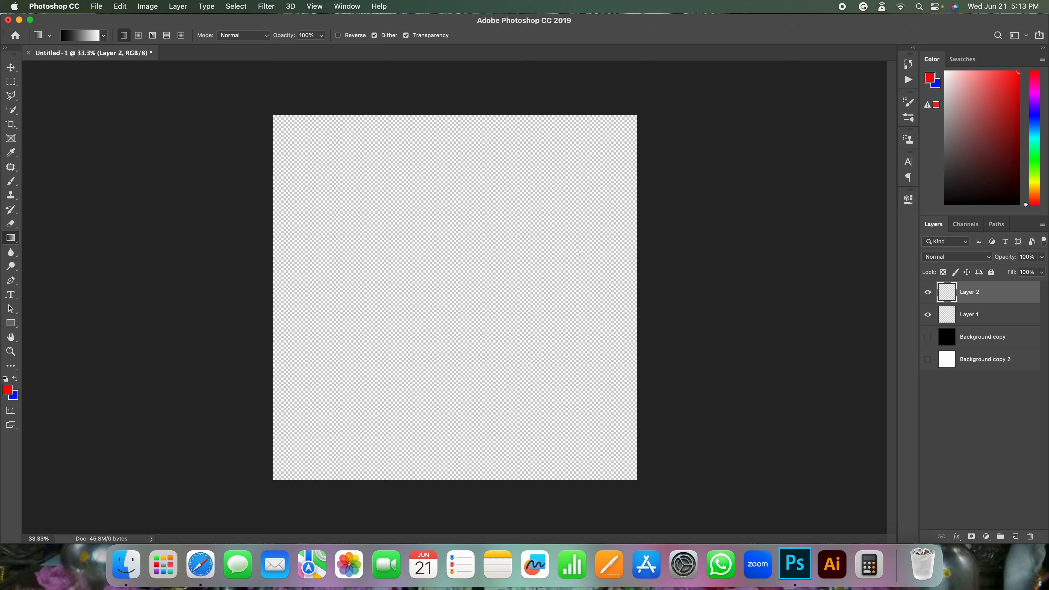
key(v)
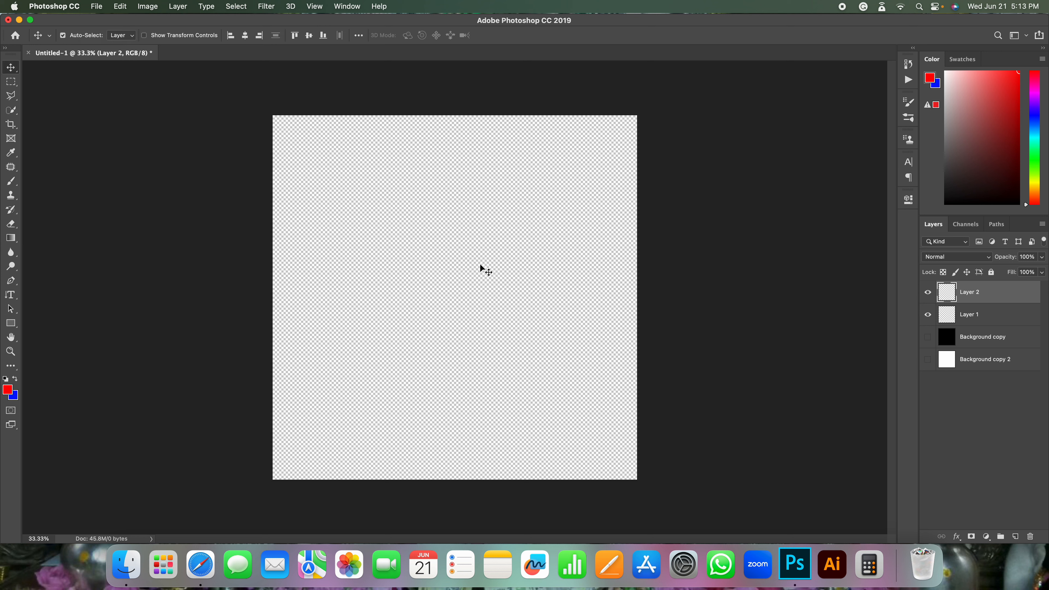
click(487, 256)
click(989, 296)
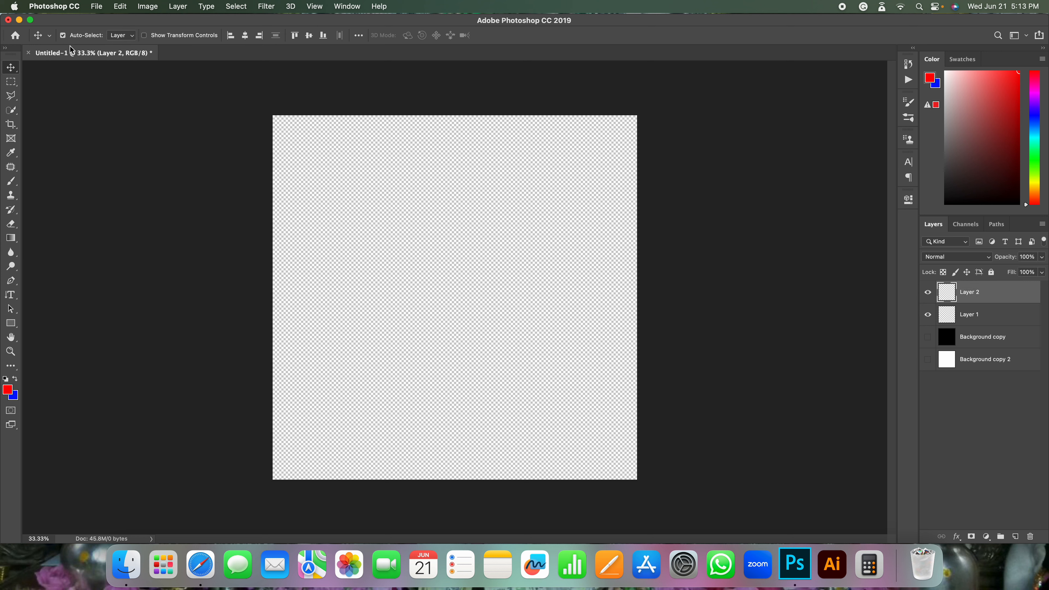